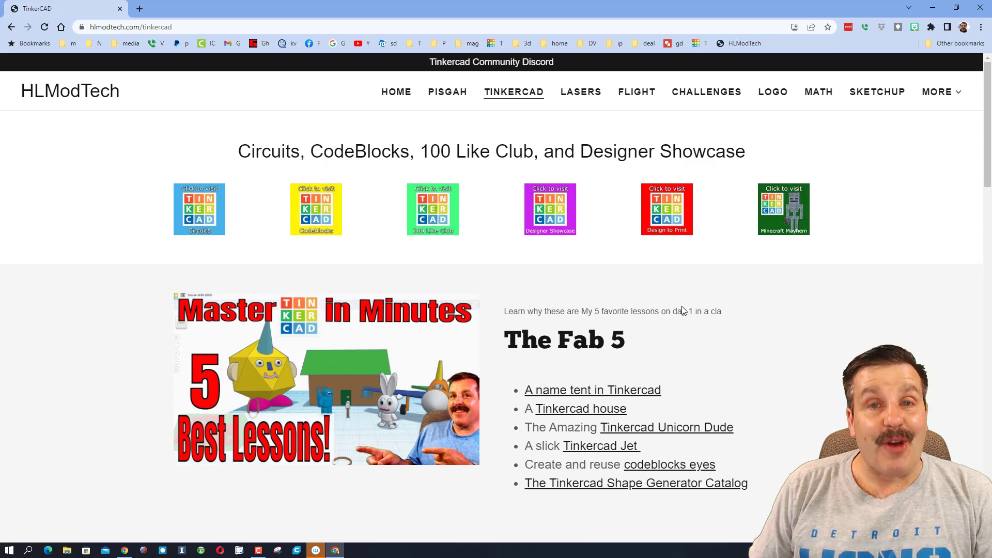
# Step: Open the HLModTech Designer Showcase page that lists the Tinkercad designers
pyautogui.click(548, 217)
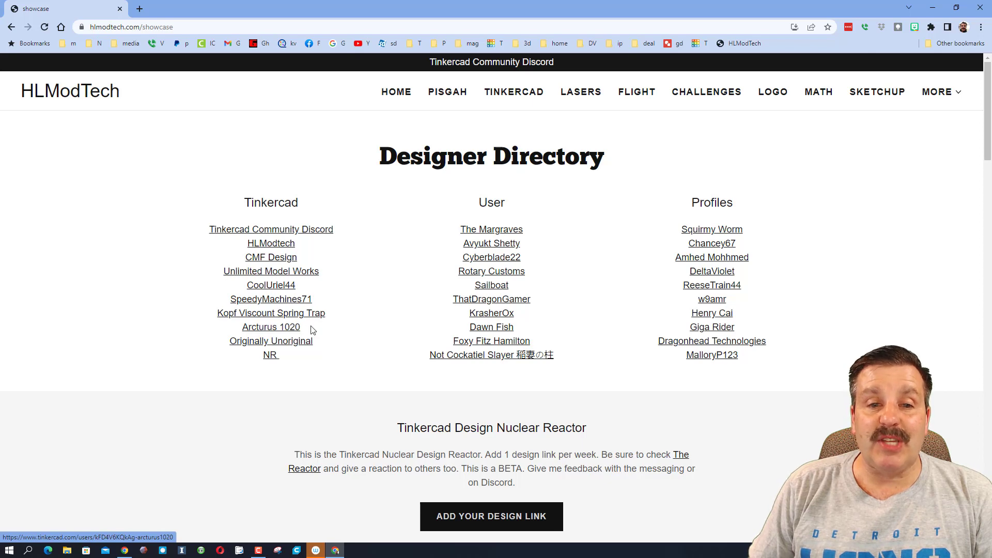
# Step: Go to the bus shell creator's gallery and open the E-450 Shuttle Bus Interior empty design
pyautogui.click(277, 327)
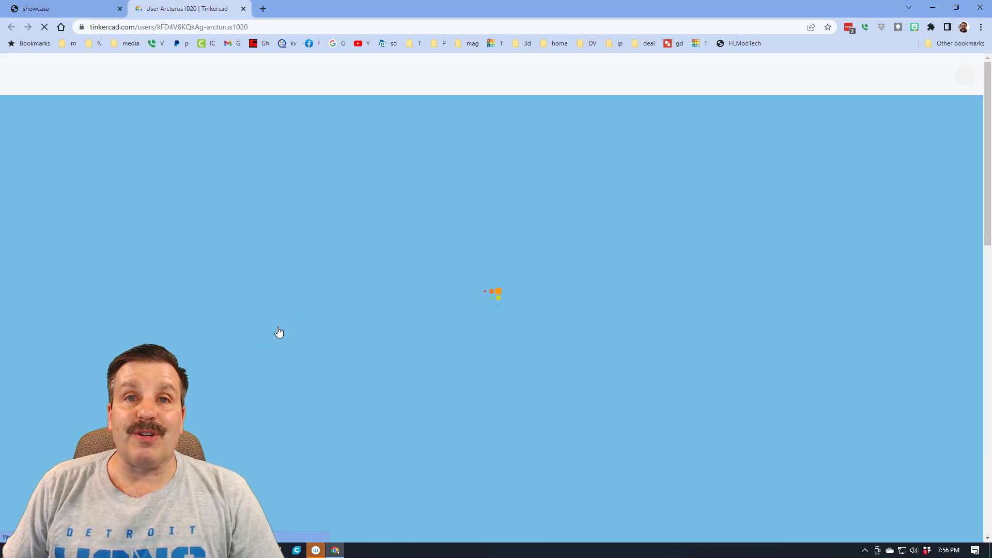
pyautogui.scroll(-3, 744, 443)
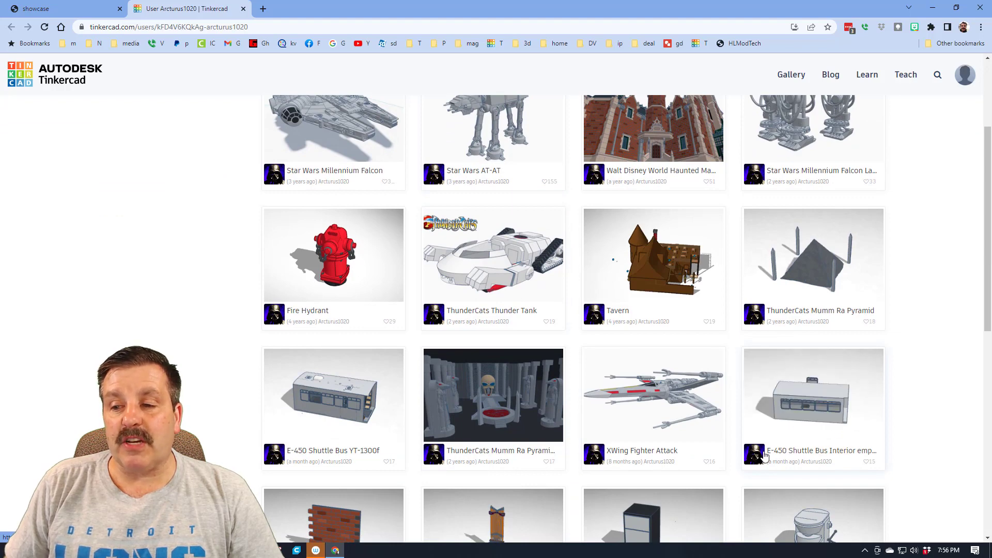
pyautogui.click(816, 419)
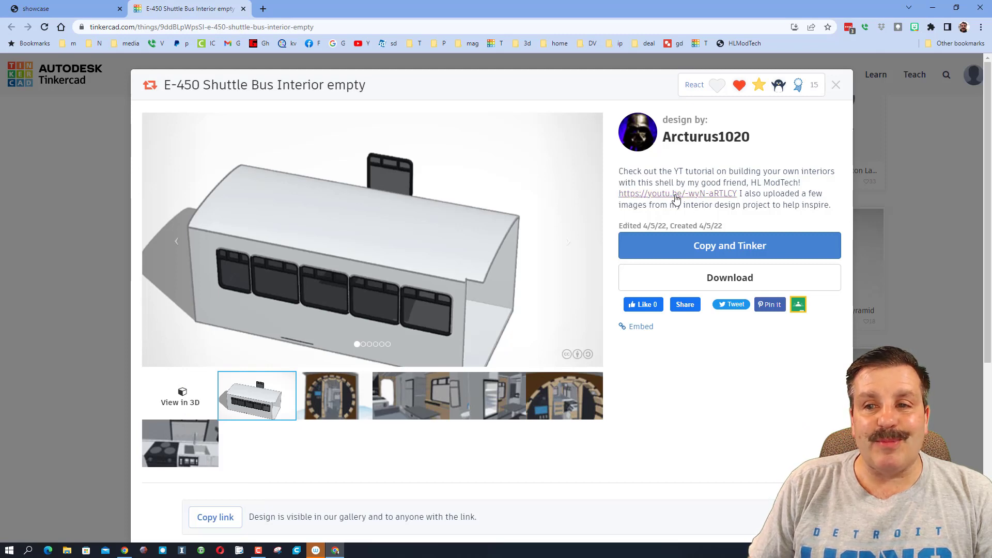
# Step: Copy the bus design, inspect the shell from a new angle, then return to the Designer Directory
pyautogui.click(683, 246)
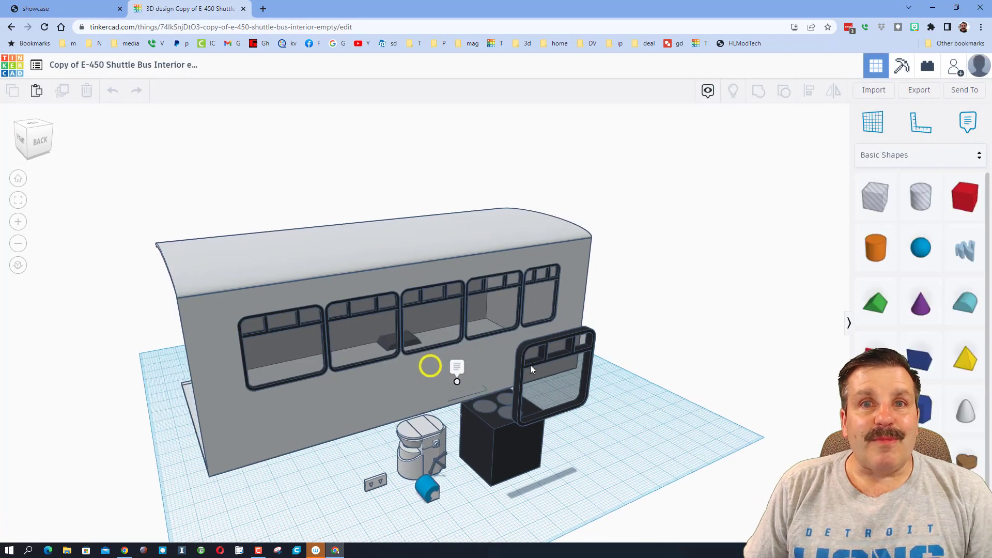
pyautogui.click(400, 339)
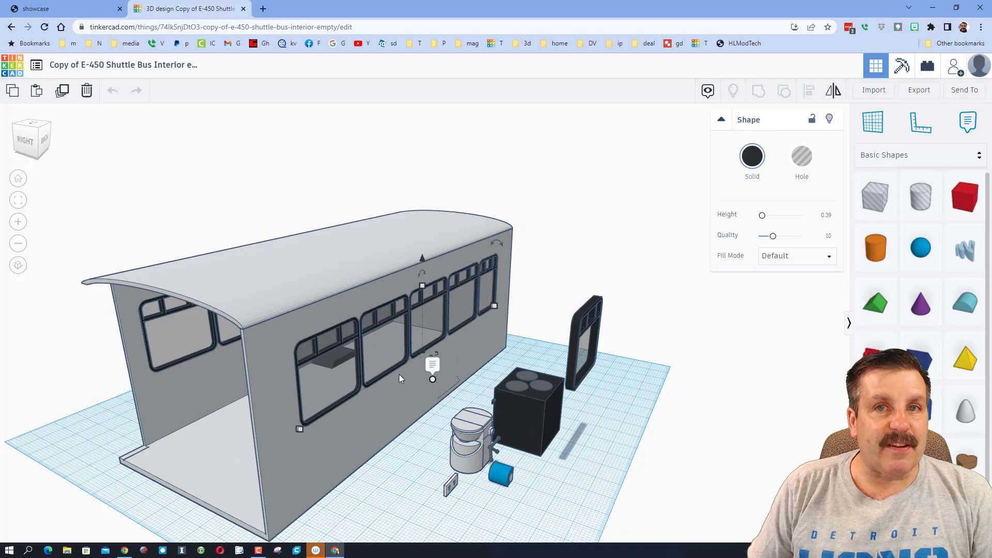
pyautogui.moveTo(399, 374); pyautogui.dragTo(326, 353, button='right')
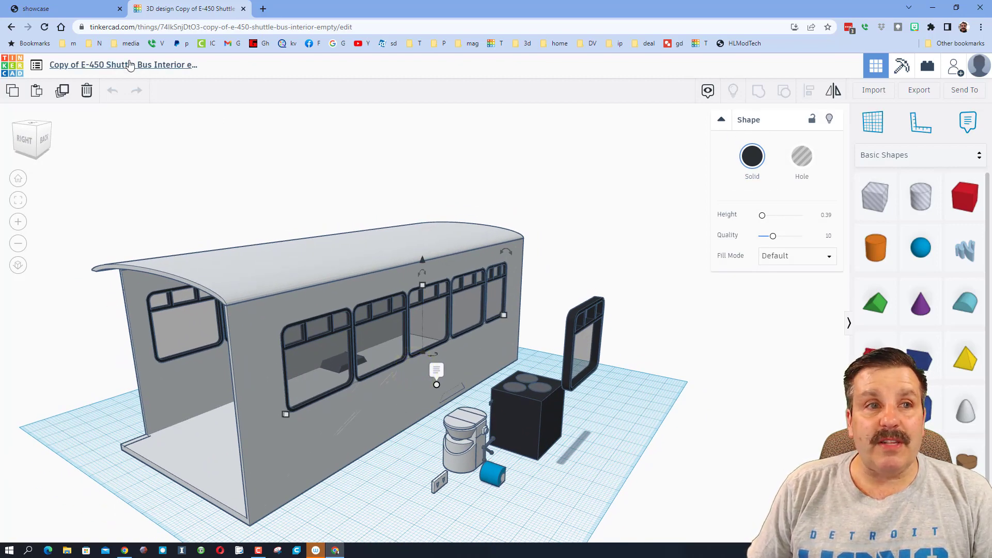
pyautogui.click(67, 9)
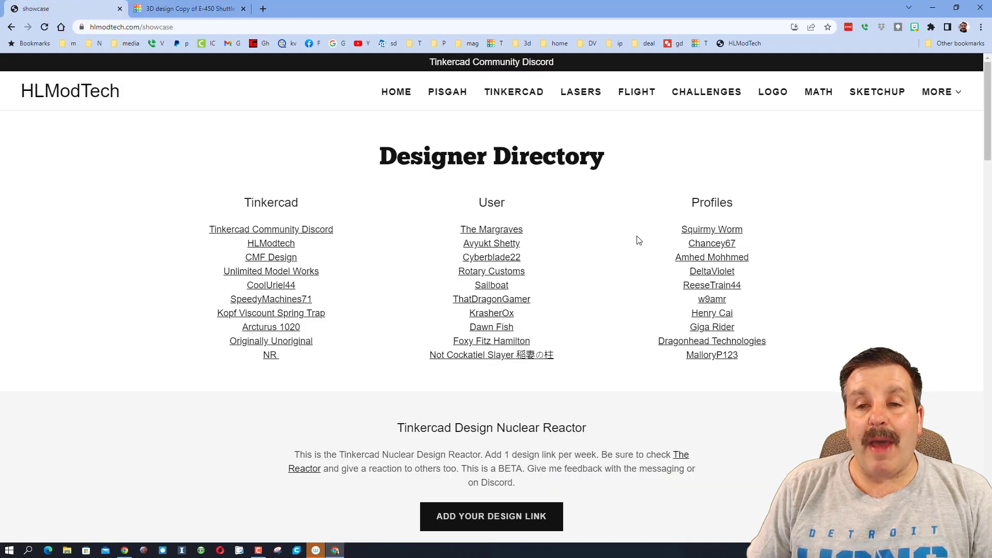
# Step: Sort HLModtech's Tinkercad gallery by Latest and open the Window E-450 Shuttle Bus design
pyautogui.click(264, 244)
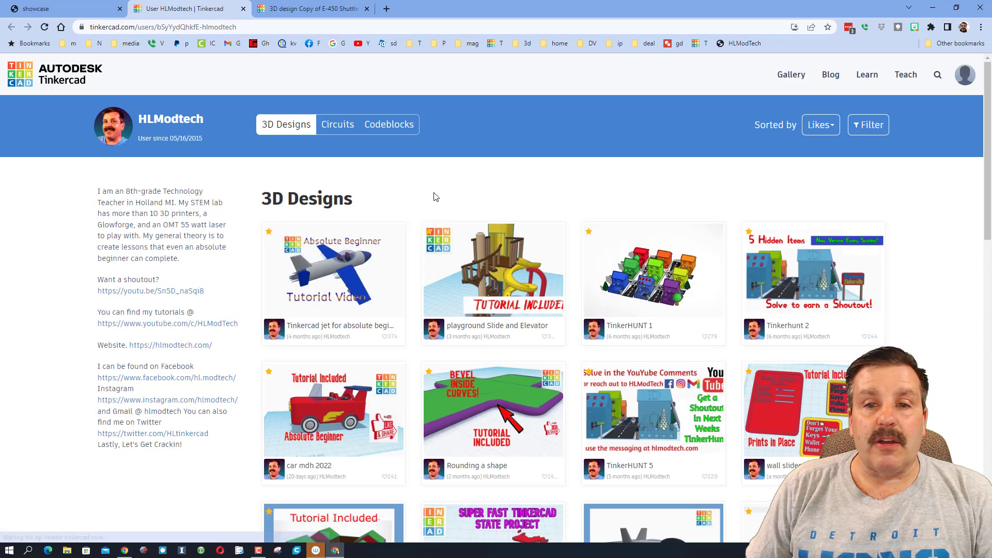
pyautogui.click(819, 125)
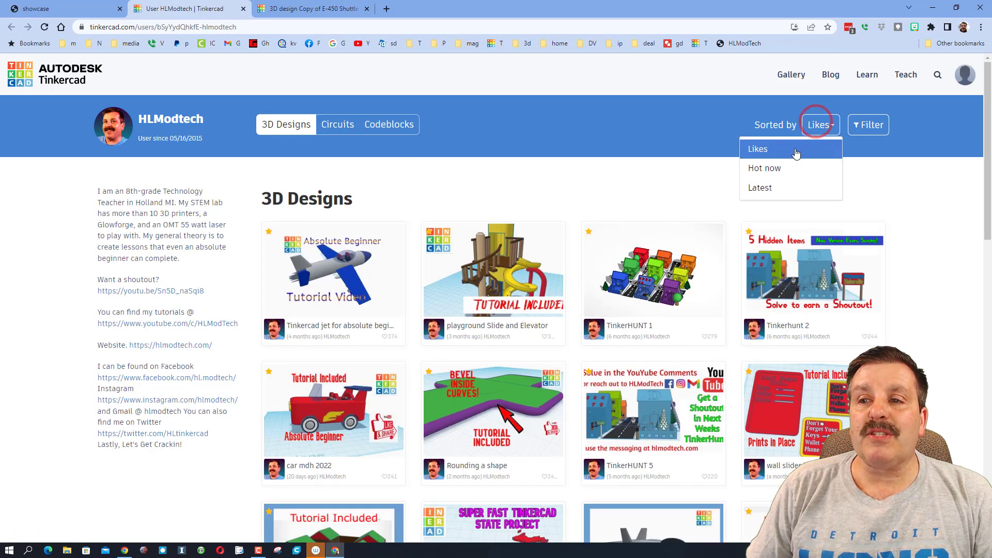
pyautogui.click(762, 187)
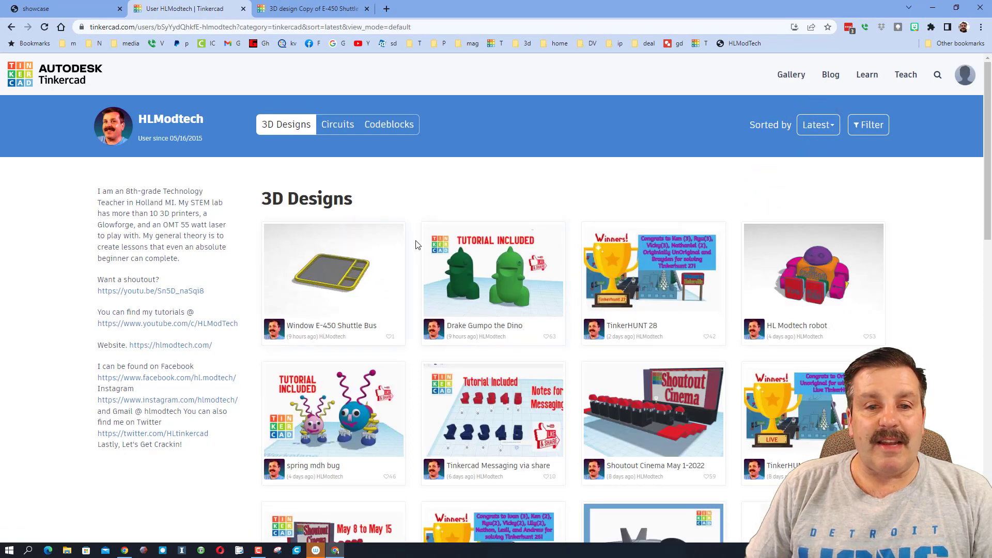
pyautogui.click(329, 277)
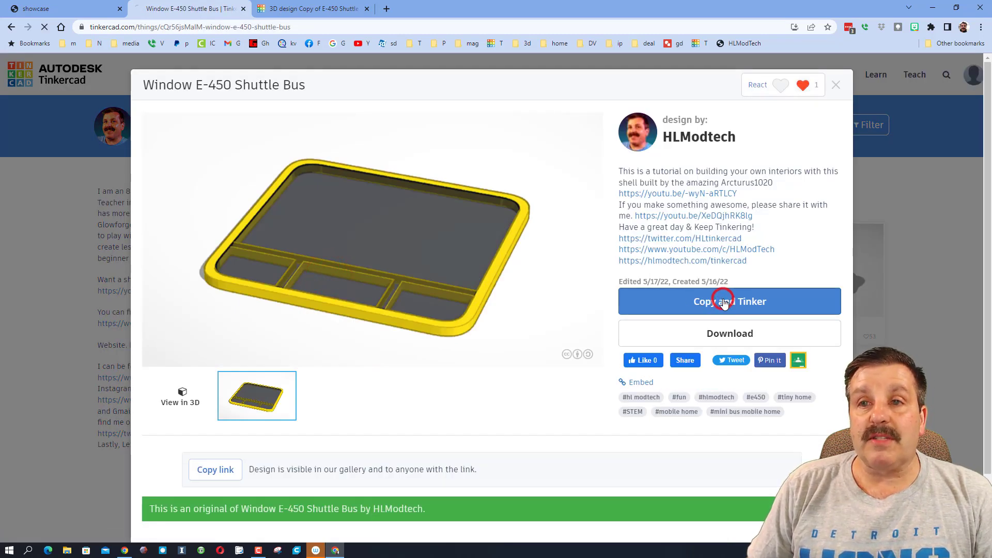
# Step: Make an editable copy of Window E-450 Shuttle Bus and select all six window shapes
pyautogui.click(723, 302)
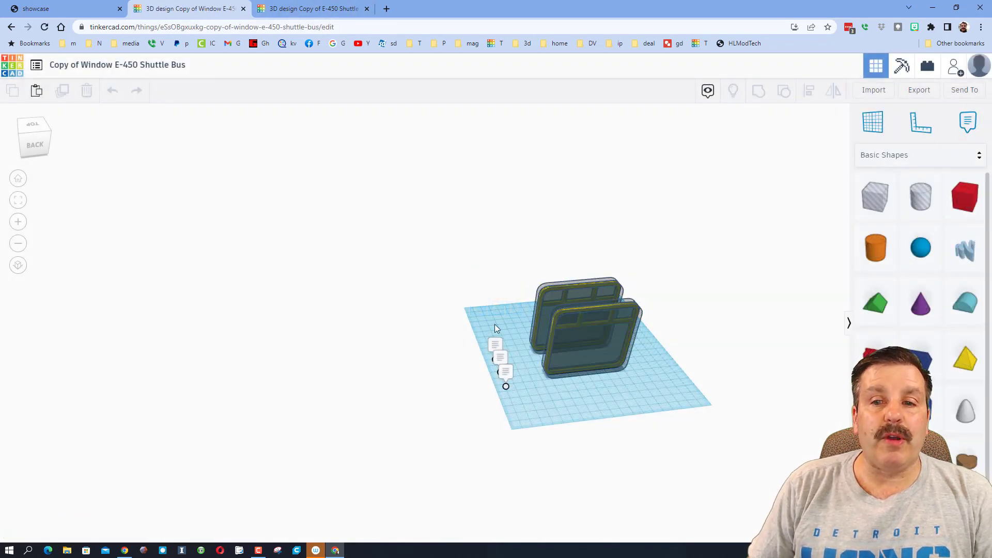
pyautogui.moveTo(614, 373); pyautogui.dragTo(623, 381)
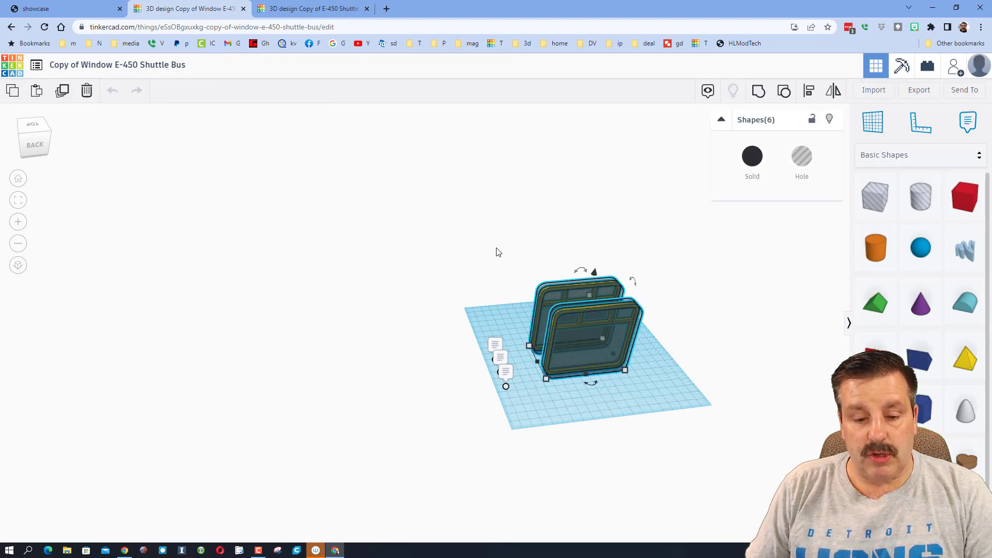
# Step: Paste the six window shapes into the bus interior design and rotate them 90°
pyautogui.click(319, 8)
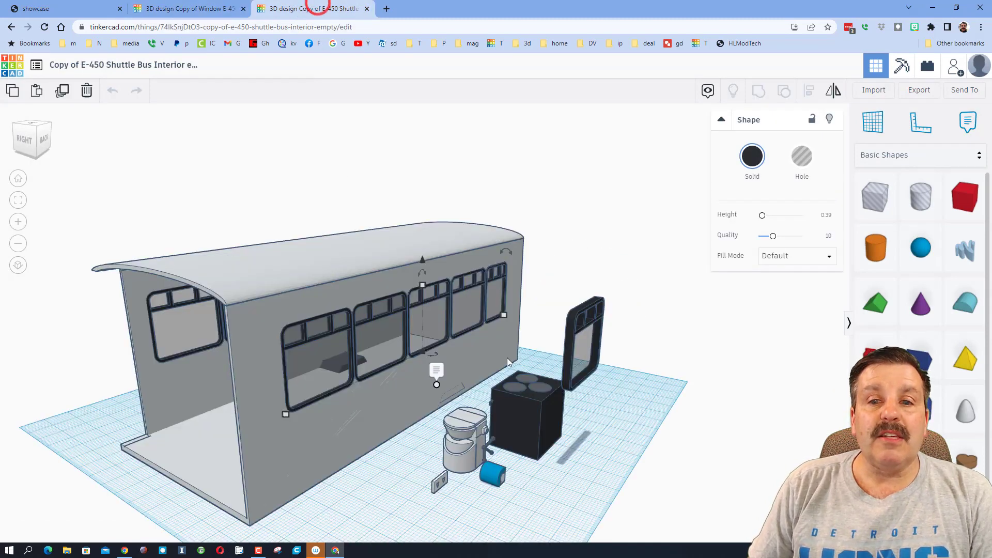
pyautogui.scroll(-5, 482, 349)
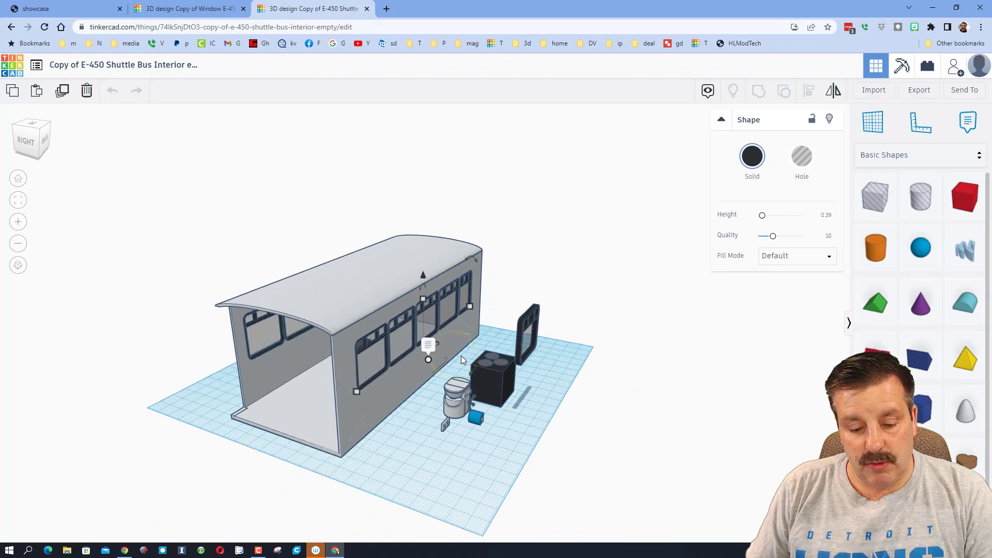
pyautogui.hotkey('ctrl', 'v')
pyautogui.moveTo(461, 355); pyautogui.dragTo(330, 420, button='right')
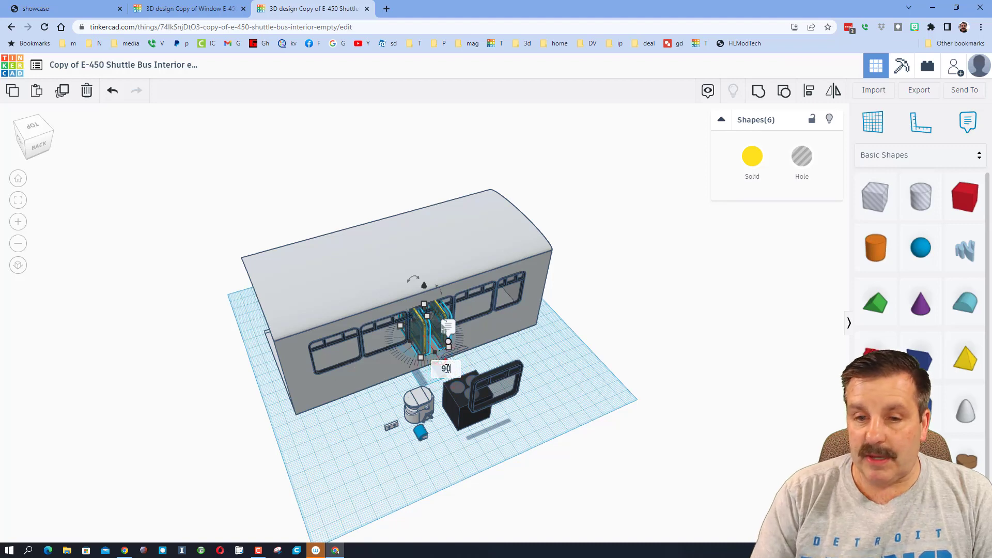
pyautogui.press('Return')
# Step: Move the window shapes out beside the bus and undo an accidental bus shell change
pyautogui.moveTo(362, 404); pyautogui.dragTo(459, 310, button='right')
pyautogui.click(436, 329)
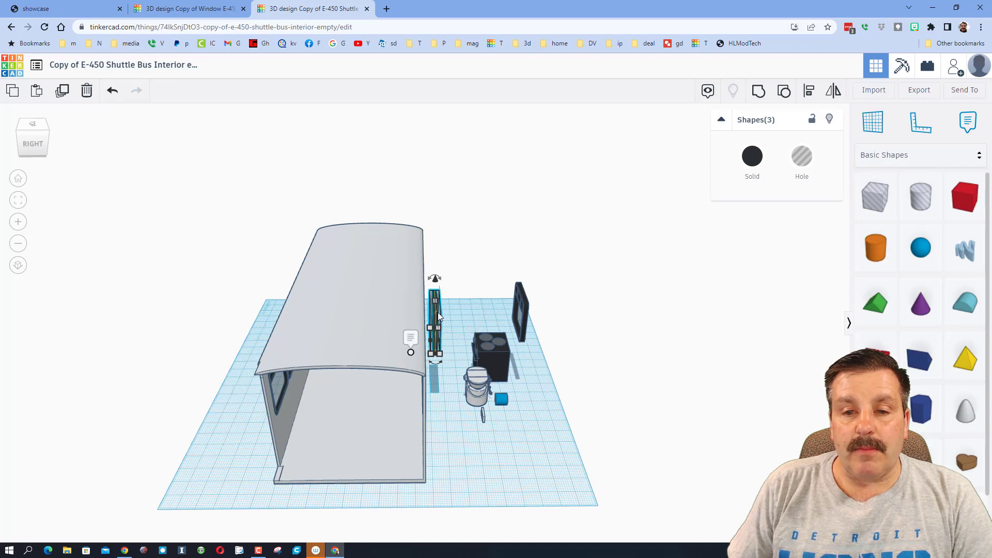
pyautogui.moveTo(438, 312); pyautogui.dragTo(564, 387)
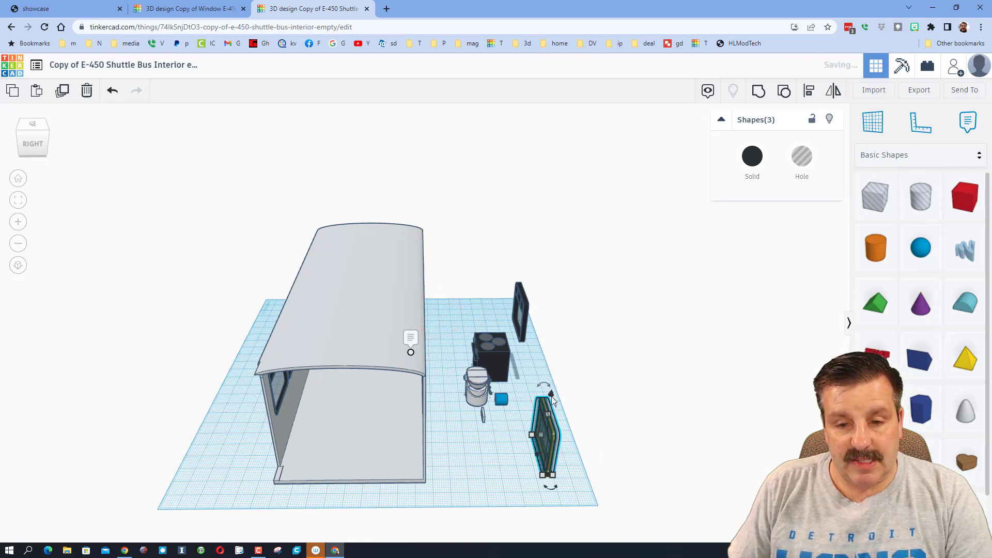
pyautogui.moveTo(444, 408); pyautogui.dragTo(418, 357, button='right')
pyautogui.click(394, 329)
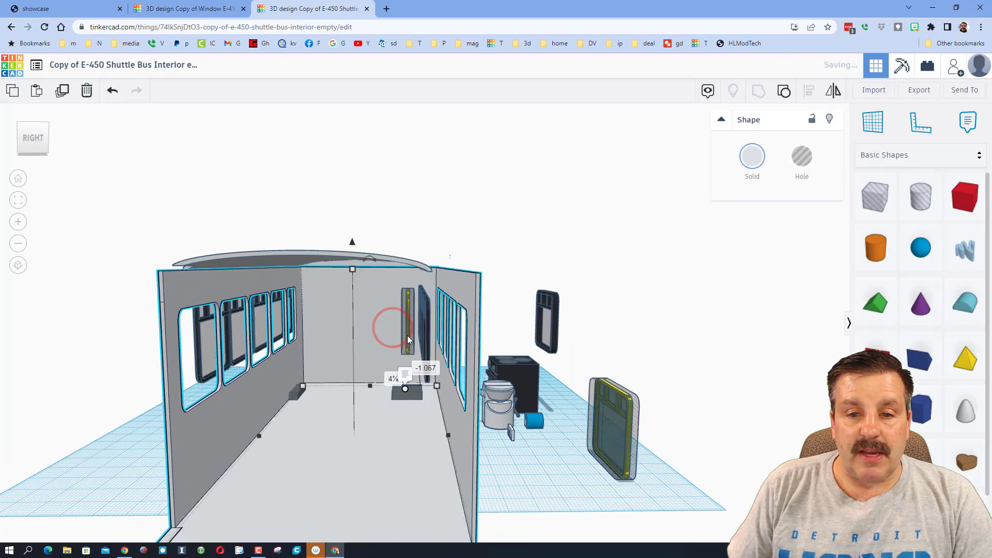
pyautogui.hotkey('ctrl', 'z')
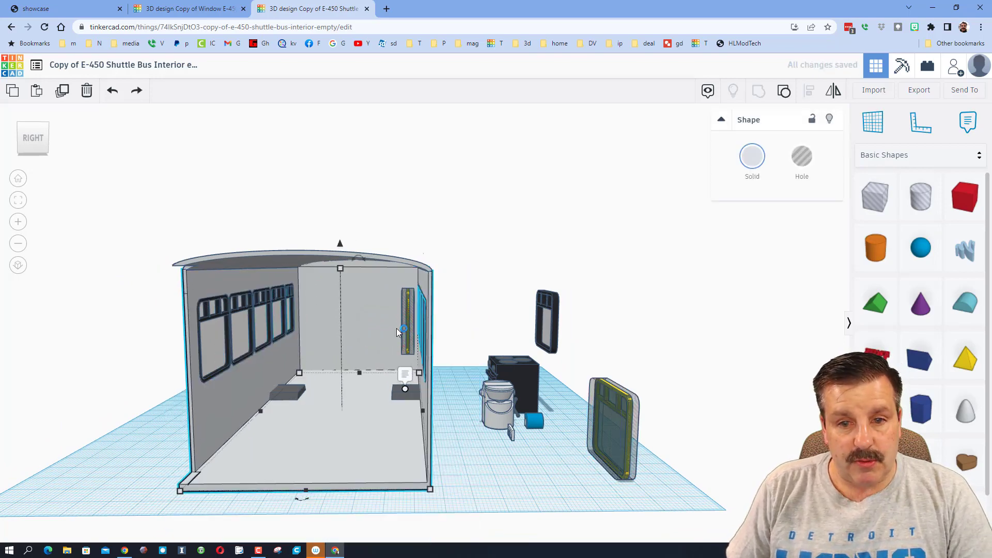
# Step: Nudge the window hole three steps left onto the bus's front-most side window opening
pyautogui.click(404, 333)
pyautogui.moveTo(404, 334); pyautogui.dragTo(284, 377, button='right')
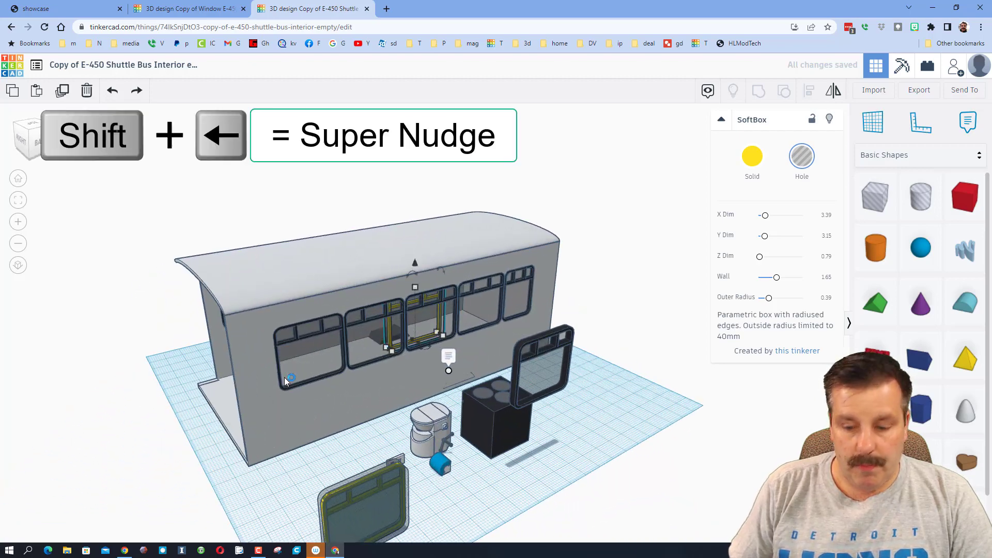
pyautogui.hotkey('shift', 'Left')
pyautogui.hotkey('shift', 'Left')
pyautogui.hotkey('shift', 'Left')
pyautogui.hotkey('shift', 'Left')
pyautogui.hotkey('shift', 'Left')
pyautogui.hotkey('shift', 'Left')
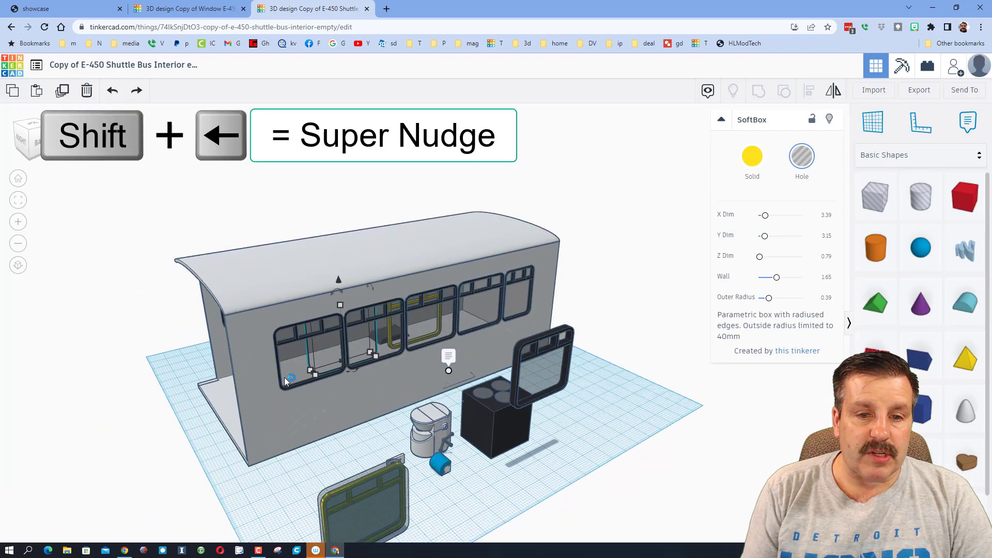
pyautogui.hotkey('shift', 'Left')
pyautogui.hotkey('shift', 'Left')
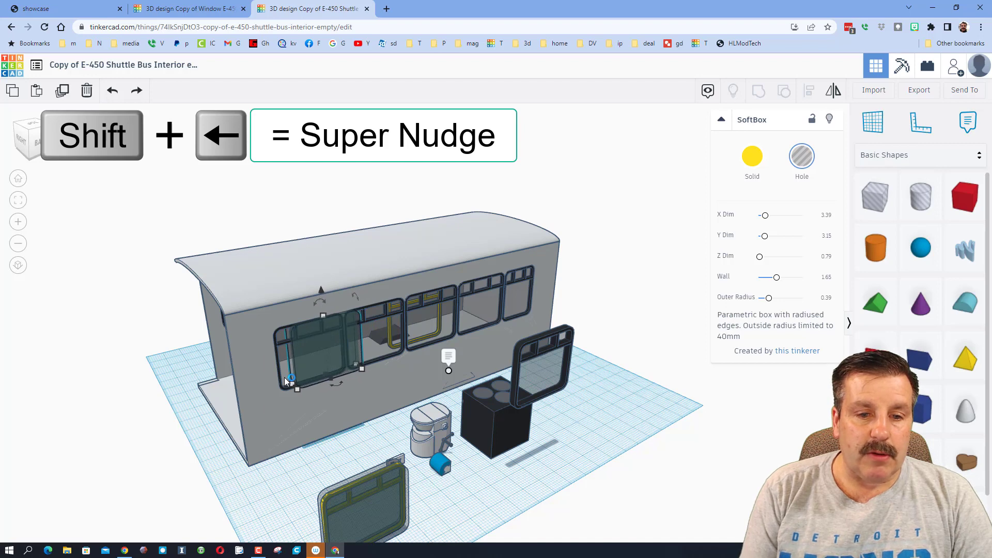
pyautogui.hotkey('shift', 'Left')
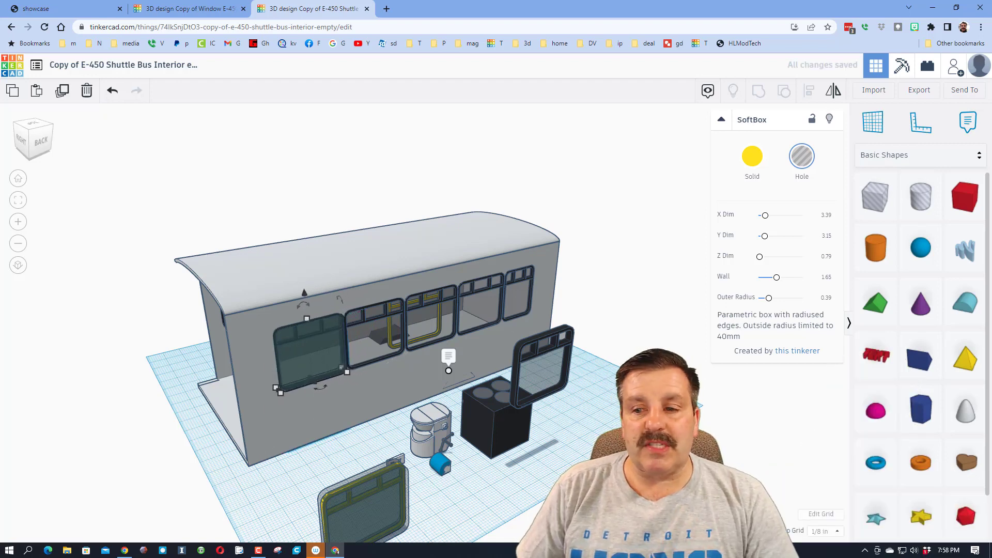
# Step: Change the workplane grid units to Millimeters, giving a 609.60 × 609.60 grid
pyautogui.click(821, 532)
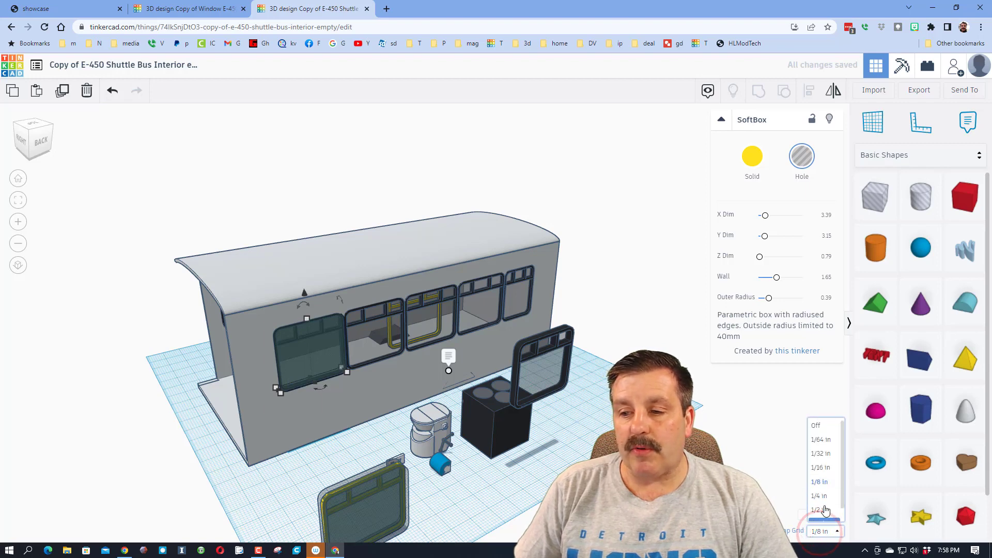
pyautogui.click(823, 517)
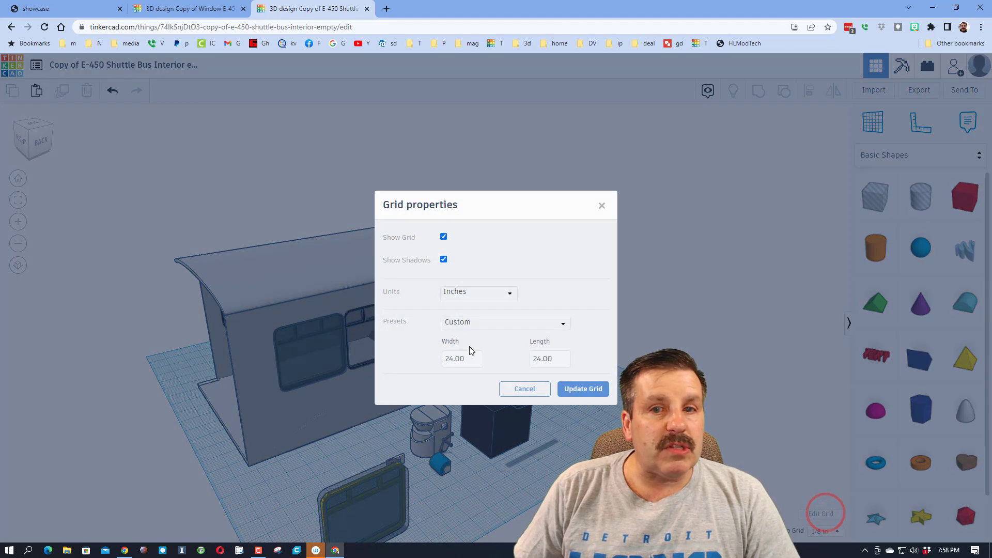
pyautogui.click(487, 290)
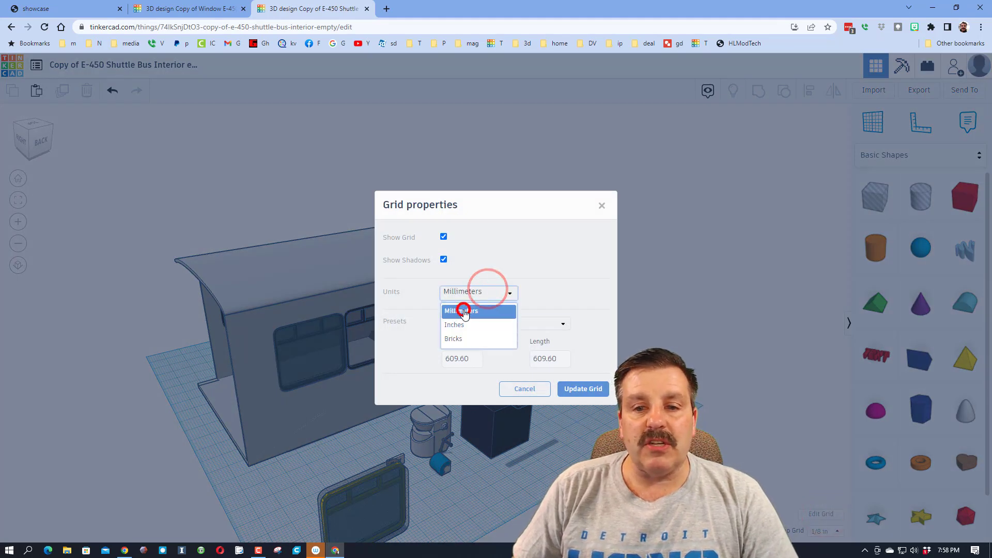
pyautogui.click(463, 309)
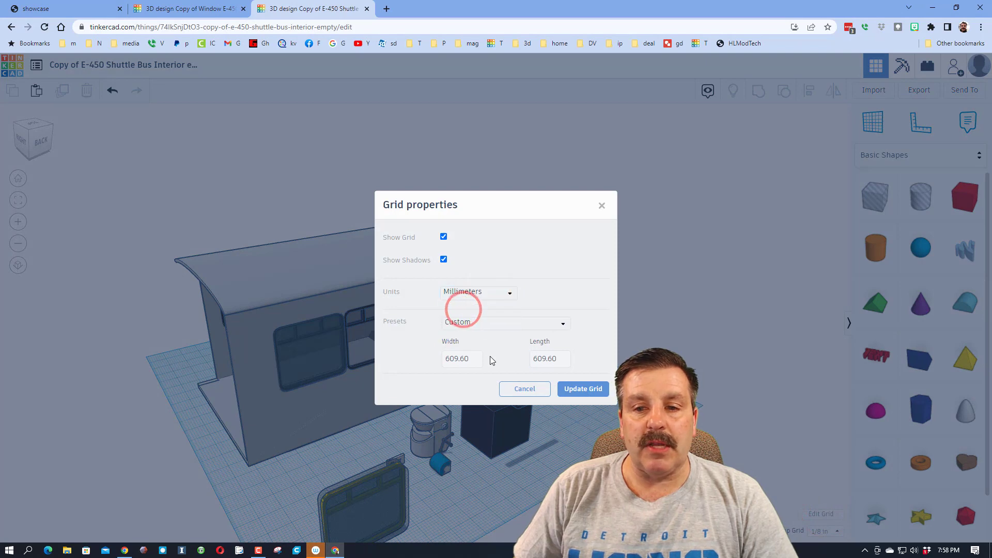
pyautogui.click(576, 391)
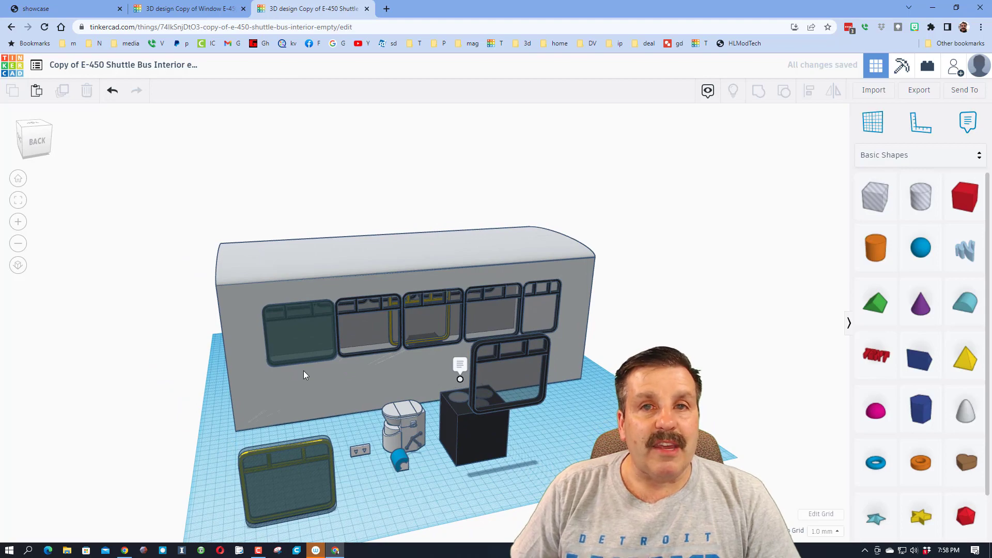
pyautogui.moveTo(272, 370); pyautogui.dragTo(293, 351, button='right')
pyautogui.click(366, 349)
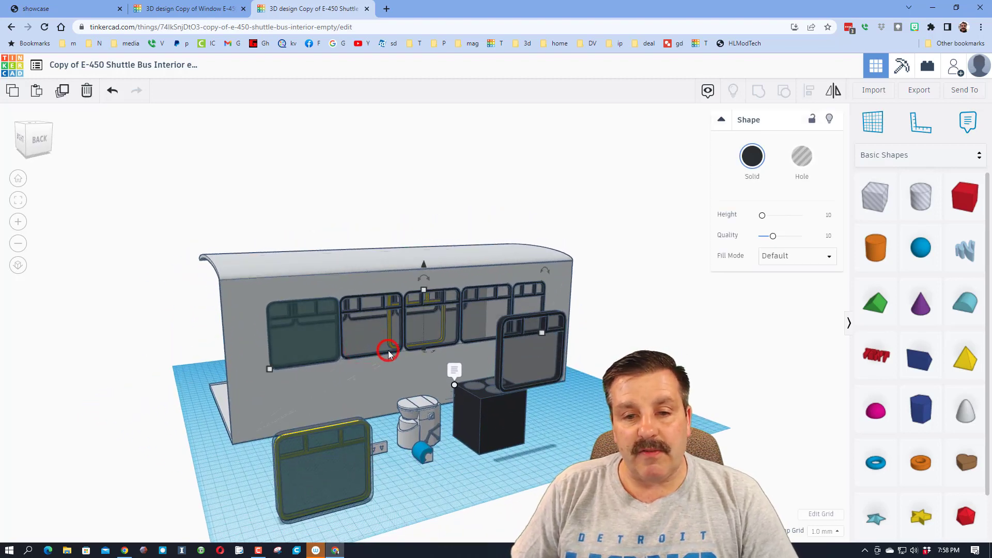
pyautogui.moveTo(389, 349); pyautogui.dragTo(395, 382)
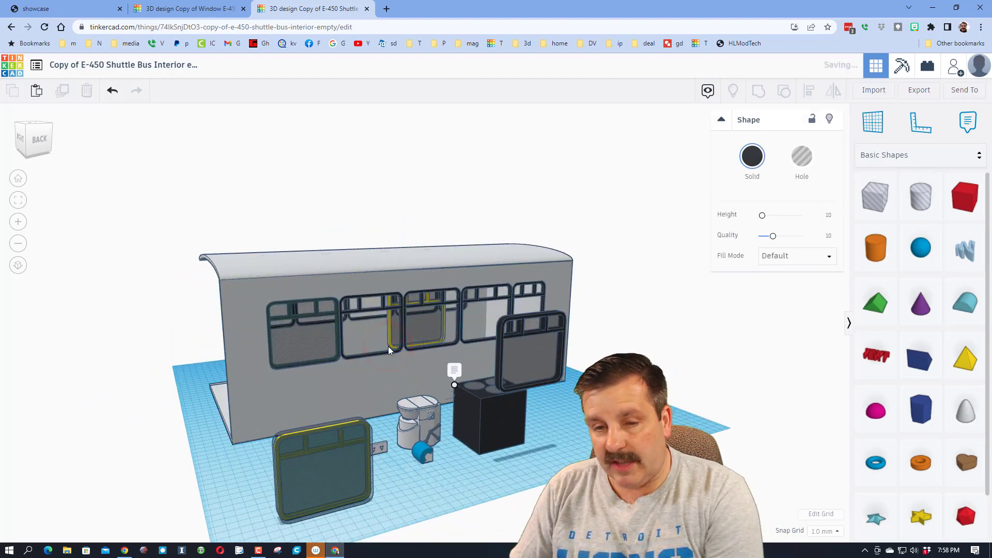
pyautogui.click(388, 347)
pyautogui.click(399, 348)
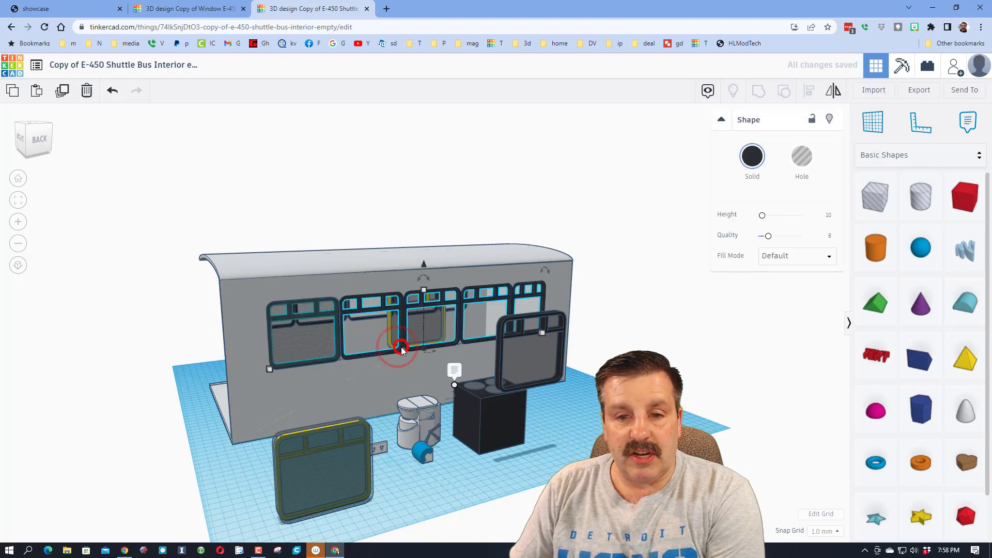
pyautogui.click(383, 355)
pyautogui.moveTo(383, 354)
pyautogui.mouseDown(button='right')
pyautogui.moveTo(407, 354)
pyautogui.moveTo(390, 353)
pyautogui.mouseUp(button='right')
pyautogui.click(389, 352)
pyautogui.moveTo(267, 445); pyautogui.dragTo(325, 410, button='right')
pyautogui.click(321, 412)
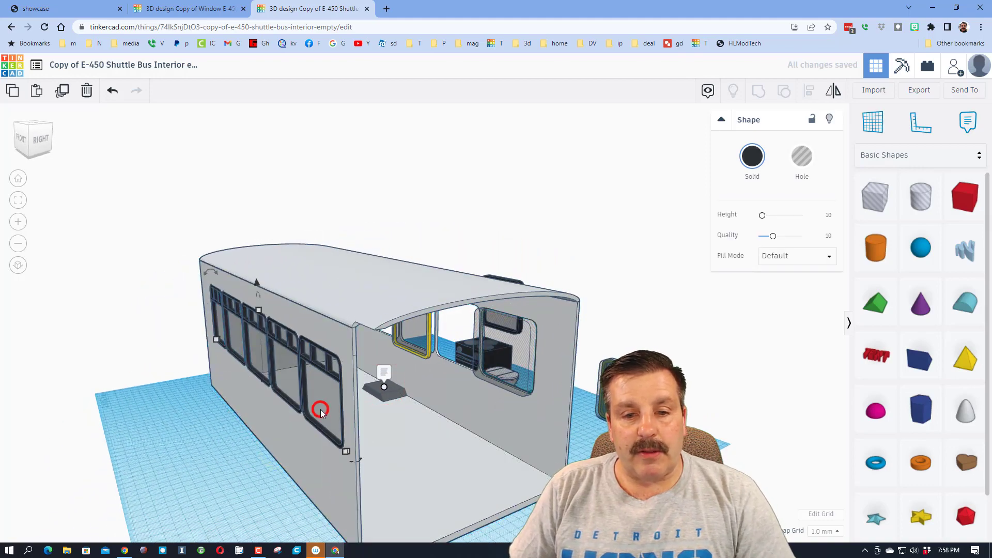
pyautogui.click(302, 384)
pyautogui.moveTo(310, 387); pyautogui.dragTo(273, 432, button='right')
# Step: Ungroup the bus shell twice to separate its parts
pyautogui.click(272, 432)
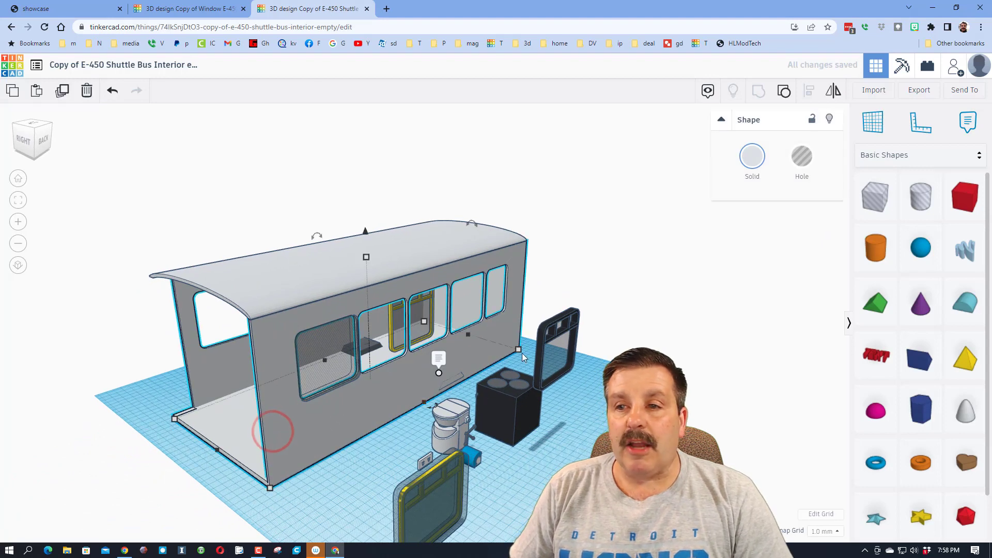
pyautogui.click(783, 93)
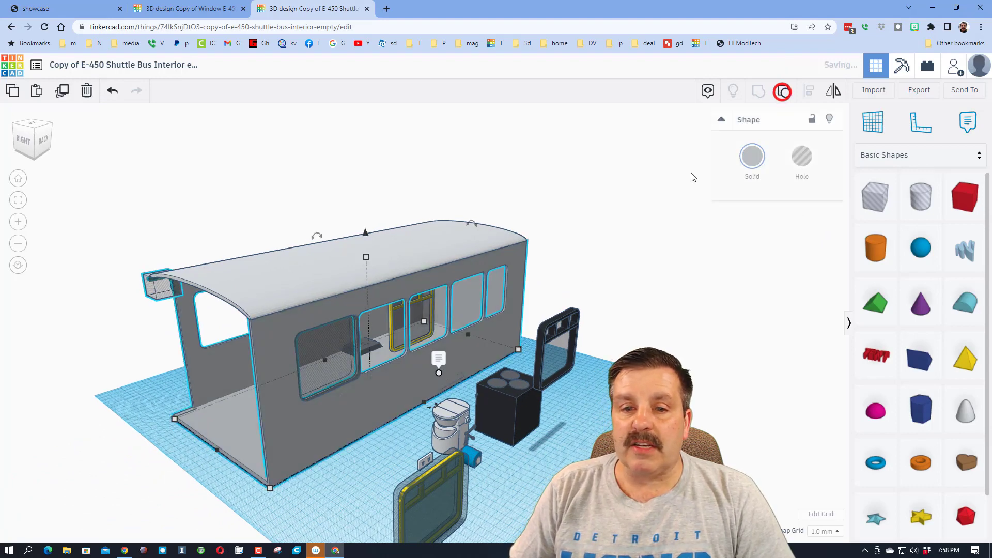
pyautogui.click(410, 424)
pyautogui.click(351, 422)
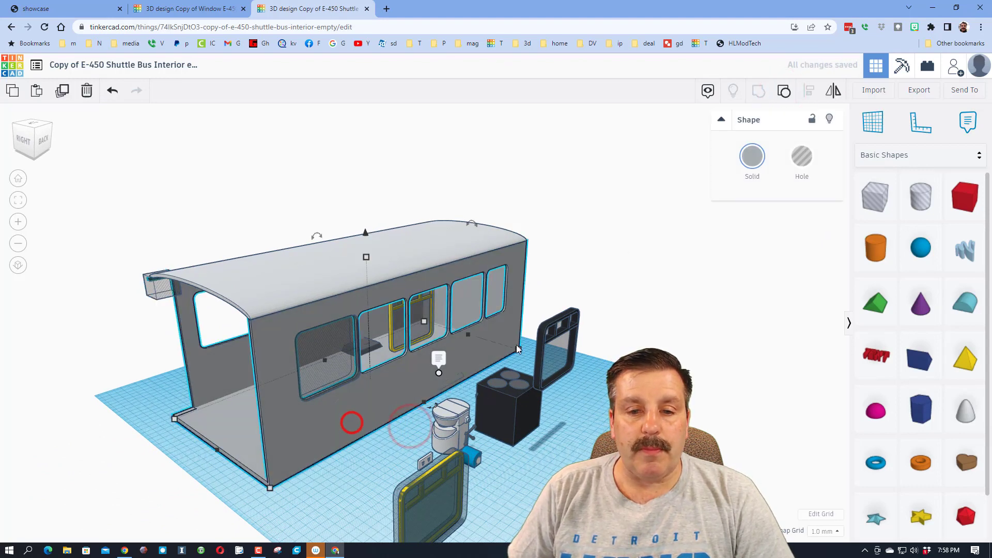
pyautogui.click(783, 91)
# Step: Select the freed window-hole strip and inspect the bus side and interior
pyautogui.click(394, 458)
pyautogui.moveTo(394, 458); pyautogui.dragTo(407, 382, button='right')
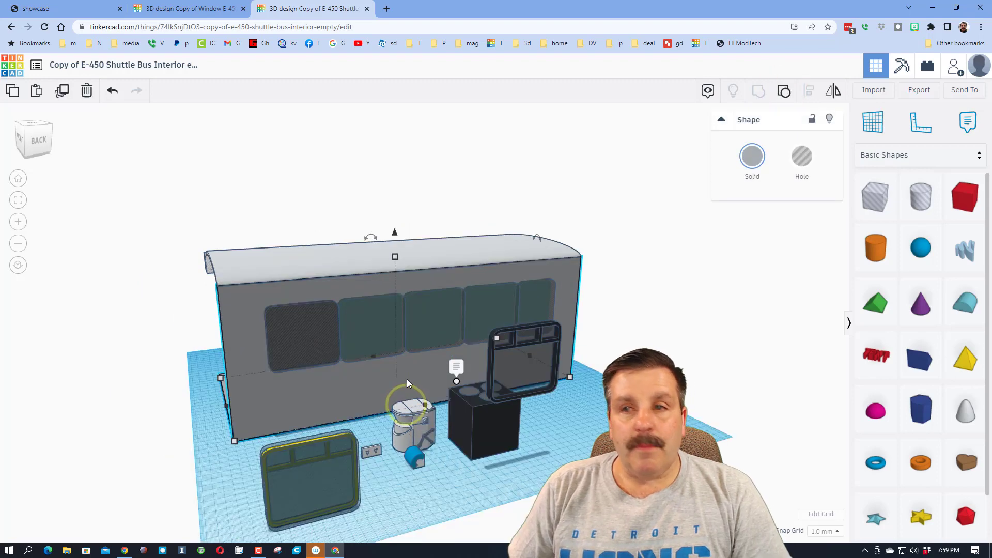
pyautogui.click(389, 334)
pyautogui.moveTo(384, 338); pyautogui.dragTo(303, 357, button='right')
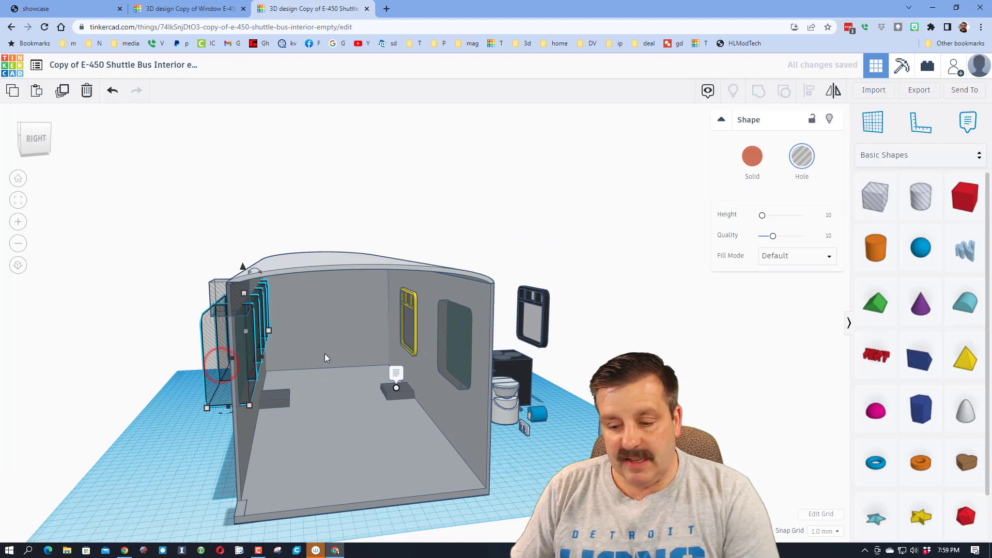
pyautogui.click(499, 332)
pyautogui.scroll(5, 431, 341)
# Step: Select the yellow window frame and its hole, then nudge both right into the side wall opening
pyautogui.scroll(5, 401, 354)
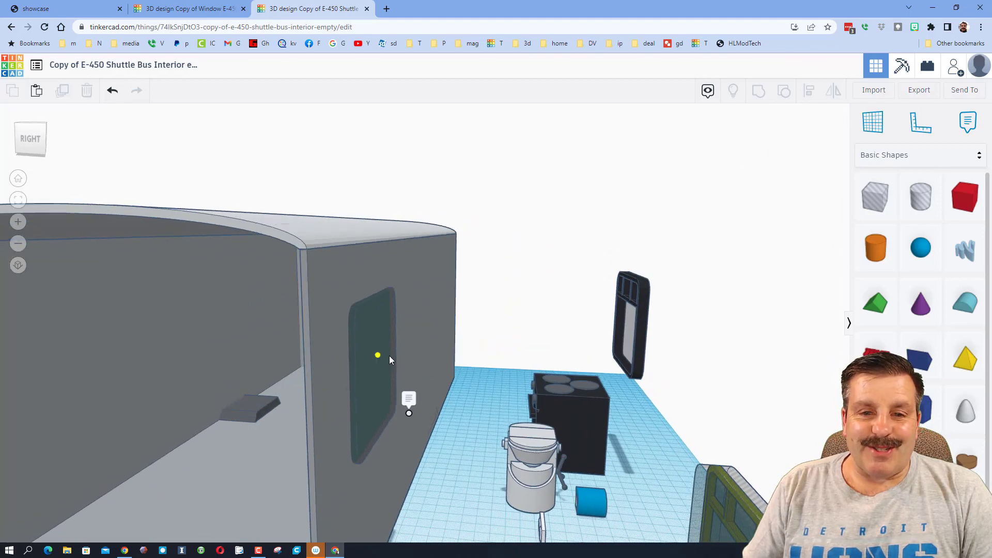
pyautogui.click(398, 335)
pyautogui.moveTo(403, 337); pyautogui.dragTo(435, 338, button='right')
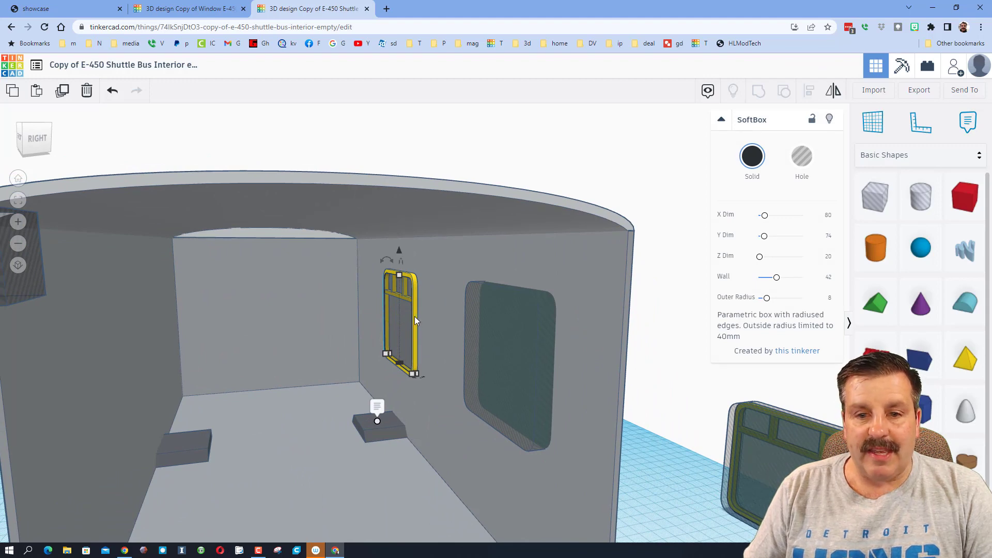
pyautogui.keyDown('shift'); pyautogui.click(415, 318); pyautogui.keyUp('shift')
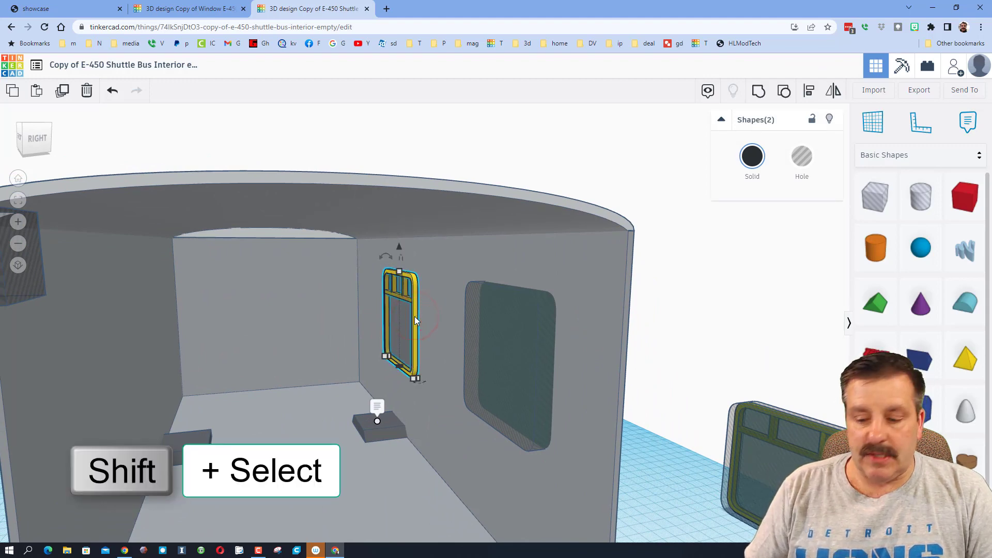
pyautogui.press('Right')
pyautogui.press('Right')
pyautogui.press('Right')
pyautogui.press('Right')
pyautogui.press('Right')
pyautogui.press('Right')
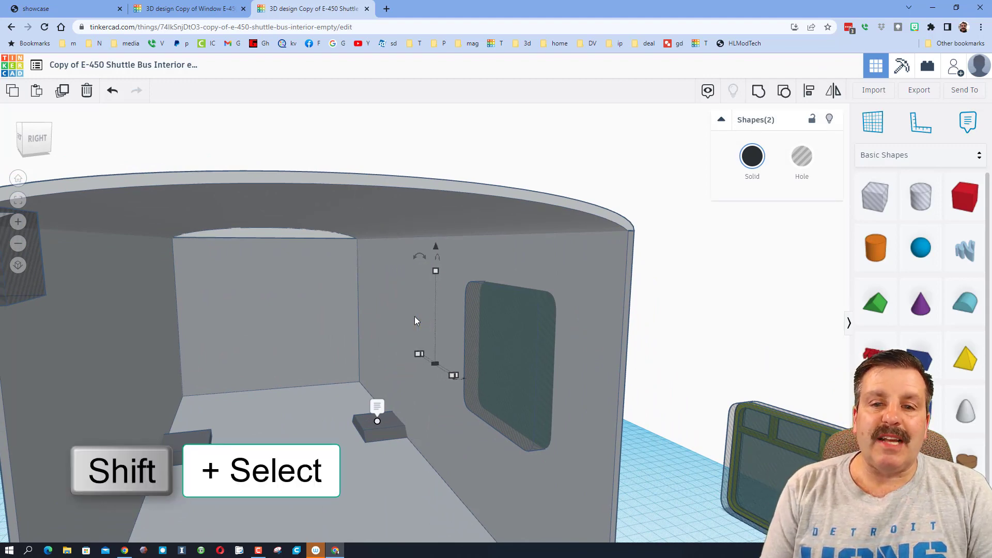
pyautogui.press('Right')
pyautogui.press('Right')
pyautogui.press('Right')
pyautogui.press('Right')
pyautogui.press('Right')
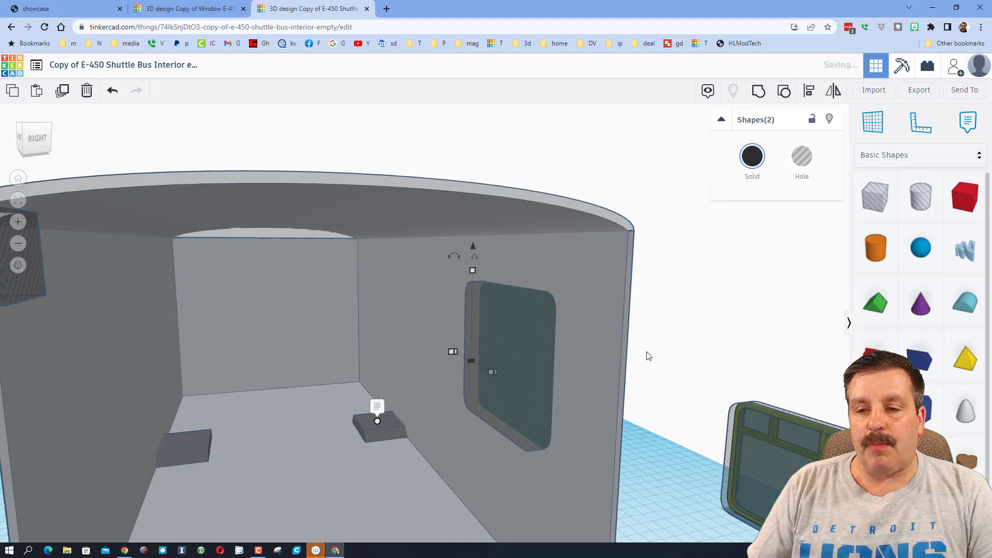
pyautogui.moveTo(648, 356); pyautogui.dragTo(568, 362, button='right')
# Step: Duplicate the window hole and shift the copy further along the bus side
pyautogui.click(313, 398)
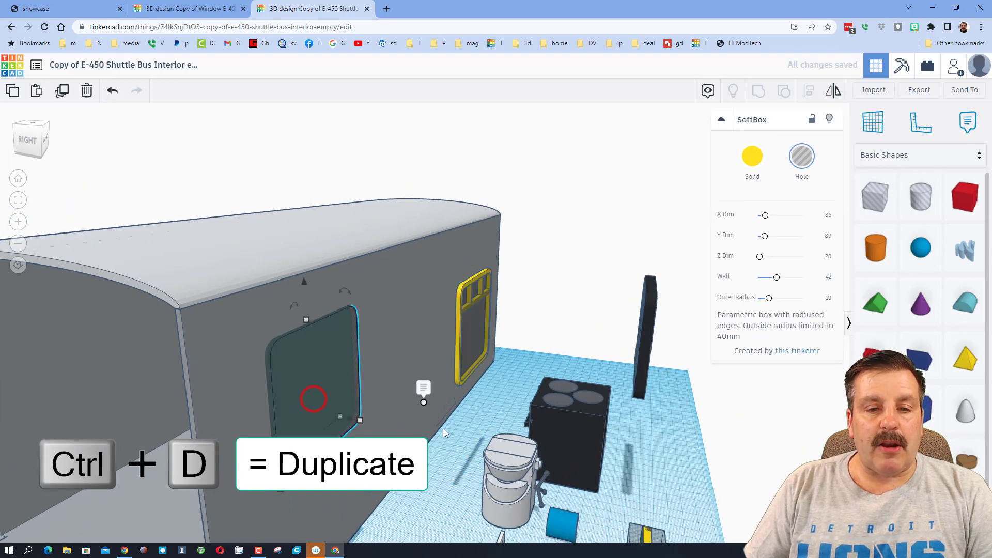
pyautogui.moveTo(439, 430); pyautogui.dragTo(347, 437, button='right')
pyautogui.hotkey('ctrl', 'd')
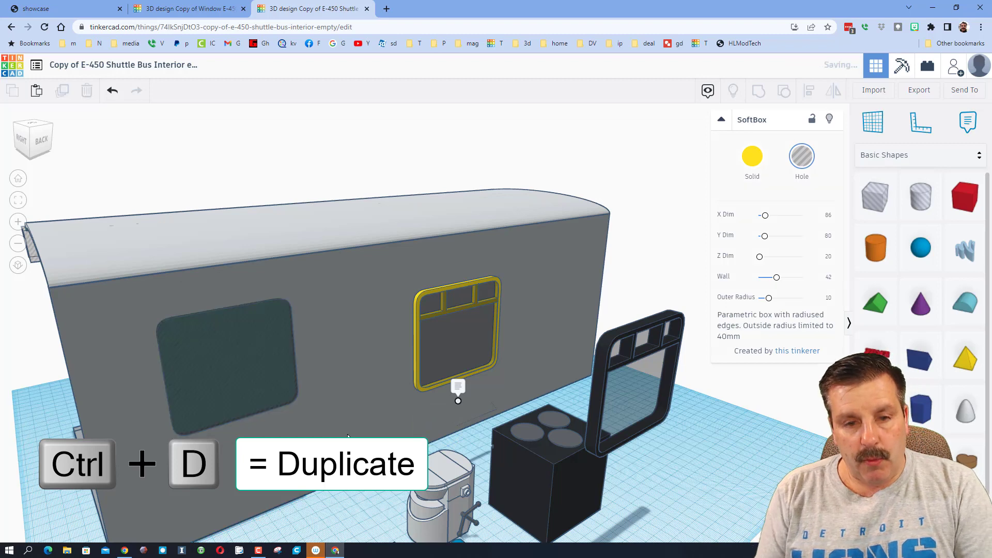
pyautogui.hotkey('shift', 'Right')
pyautogui.hotkey('shift', 'Right')
pyautogui.hotkey('shift', 'Right')
pyautogui.hotkey('shift', 'Right')
pyautogui.hotkey('shift', 'Right')
pyautogui.hotkey('shift', 'Right')
pyautogui.hotkey('shift', 'Right')
pyautogui.hotkey('shift', 'Right')
pyautogui.hotkey('shift', 'Right')
pyautogui.hotkey('shift', 'Right')
pyautogui.hotkey('shift', 'Right')
pyautogui.hotkey('shift', 'Right')
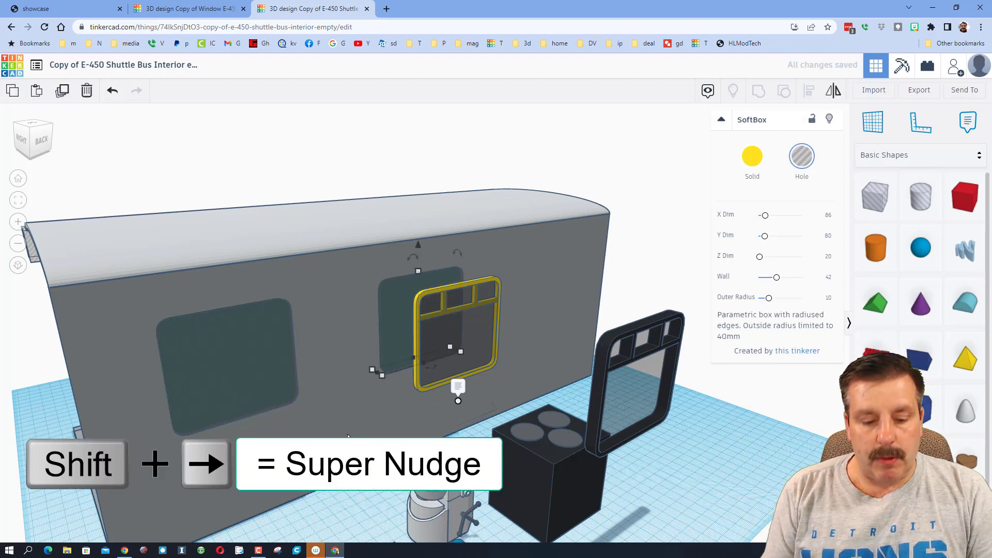
pyautogui.hotkey('shift', 'Right')
pyautogui.hotkey('shift', 'Right')
pyautogui.hotkey('shift', 'Right')
pyautogui.hotkey('shift', 'Right')
pyautogui.hotkey('shift', 'Right')
pyautogui.hotkey('shift', 'Right')
pyautogui.hotkey('shift', 'Right')
pyautogui.hotkey('shift', 'Right')
pyautogui.hotkey('shift', 'Right')
pyautogui.hotkey('shift', 'Right')
pyautogui.hotkey('shift', 'Right')
pyautogui.hotkey('shift', 'Right')
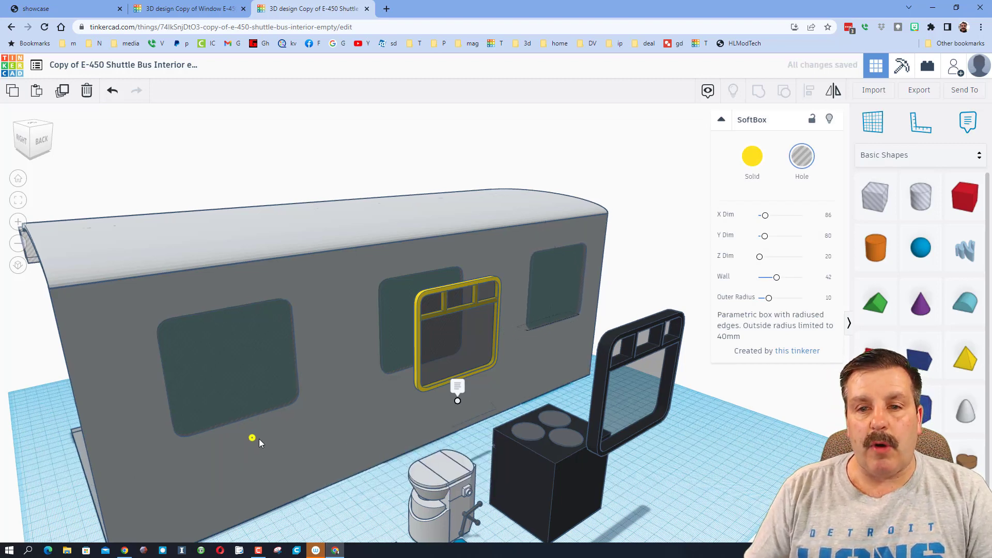
# Step: Select all three window holes along the bus side
pyautogui.moveTo(258, 438); pyautogui.dragTo(456, 313, button='right')
pyautogui.click(464, 301)
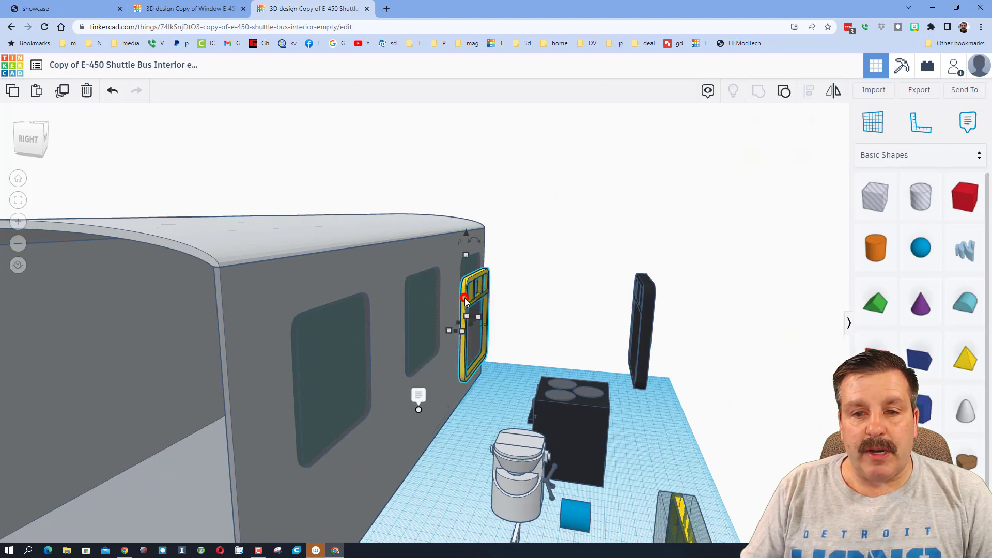
pyautogui.click(335, 378)
pyautogui.moveTo(335, 380); pyautogui.dragTo(320, 365, button='right')
pyautogui.keyDown('shift'); pyautogui.click(400, 315); pyautogui.keyUp('shift')
pyautogui.keyDown('shift'); pyautogui.click(541, 288); pyautogui.keyUp('shift')
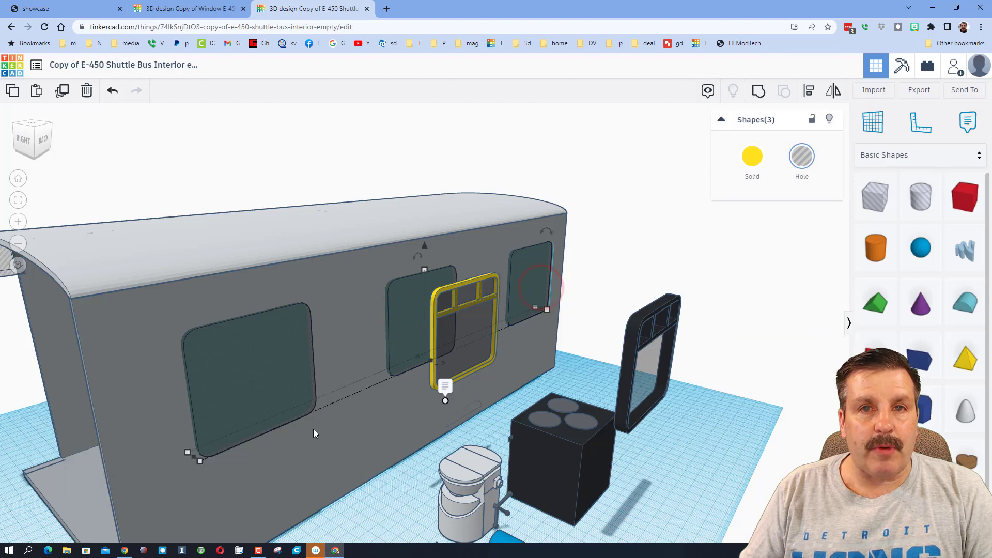
# Step: Duplicate the three window holes and shift the copies across into the opposite wall
pyautogui.hotkey('ctrl', 'd')
pyautogui.moveTo(339, 438); pyautogui.dragTo(425, 436, button='right')
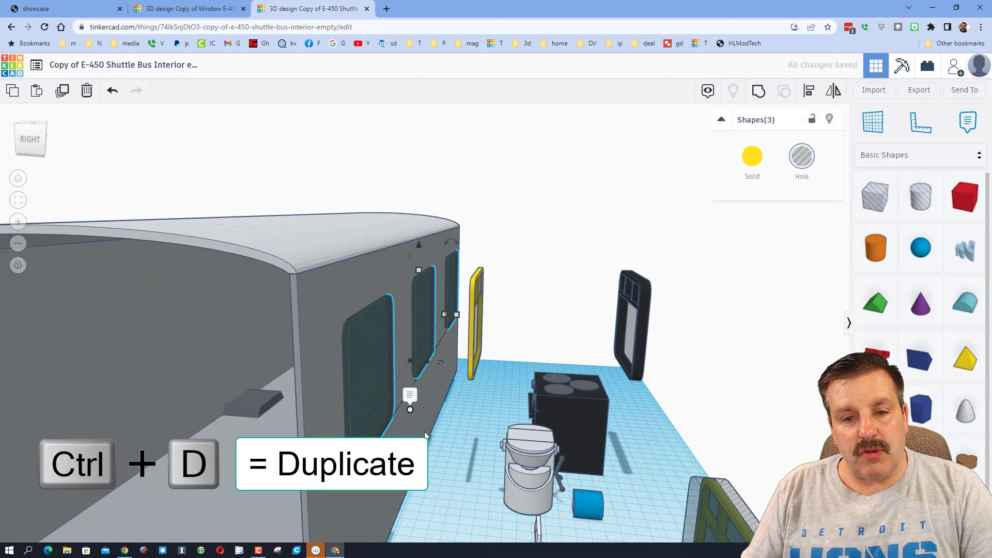
pyautogui.hotkey('shift', 'Left')
pyautogui.hotkey('shift', 'Left')
pyautogui.hotkey('shift', 'Left')
pyautogui.hotkey('shift', 'Left')
pyautogui.hotkey('shift', 'Left')
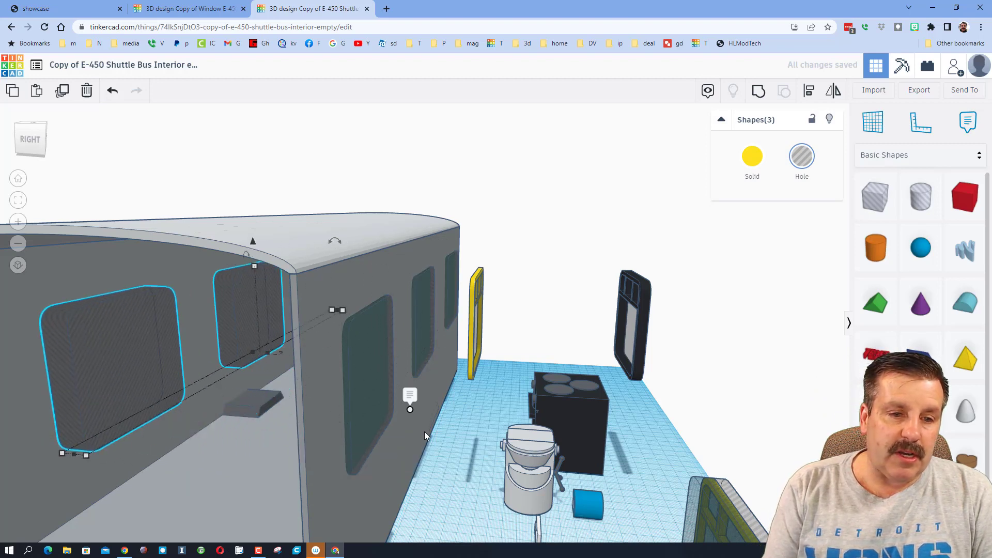
pyautogui.hotkey('shift', 'Left')
pyautogui.hotkey('shift', 'Left')
pyautogui.hotkey('shift', 'Left')
pyautogui.hotkey('shift', 'Left')
pyautogui.hotkey('shift', 'Left')
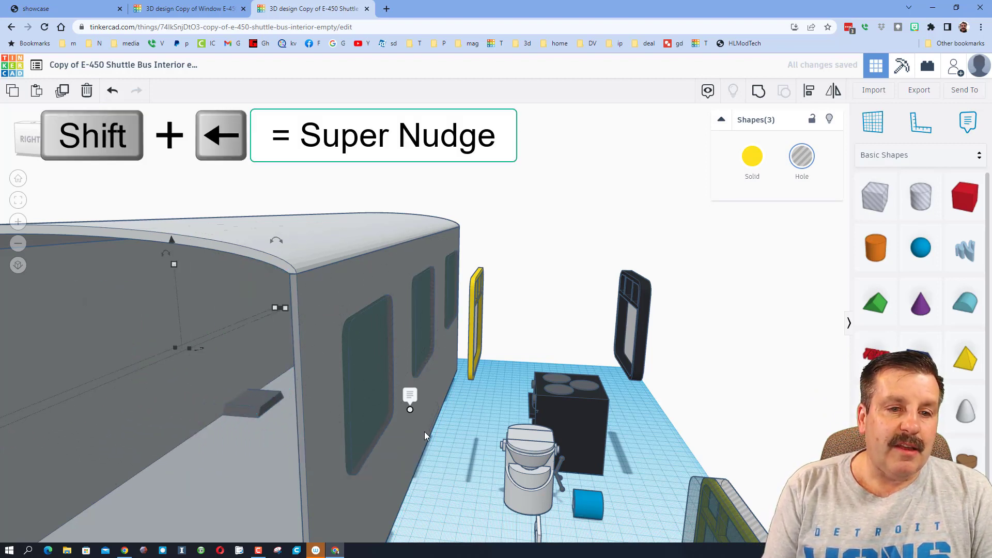
pyautogui.hotkey('shift', 'Left')
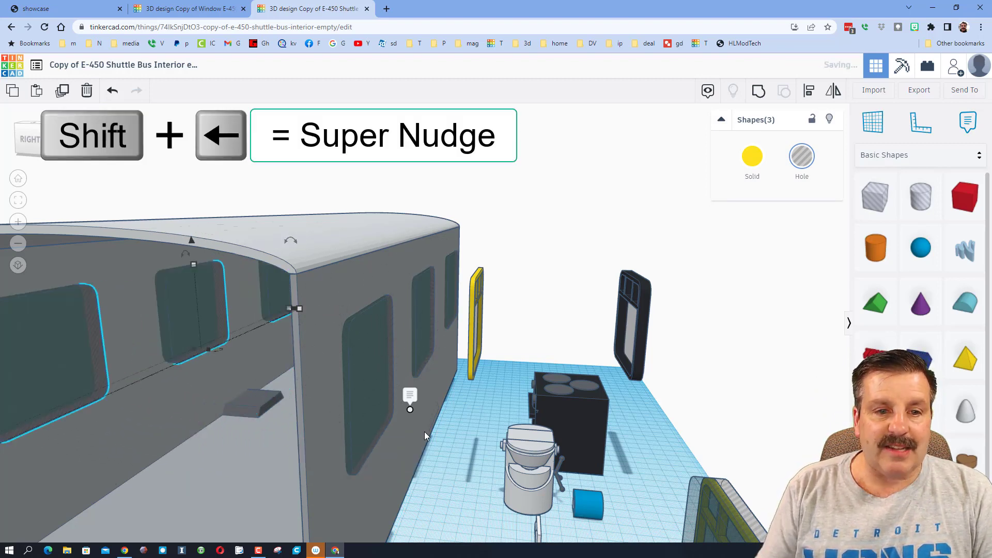
pyautogui.moveTo(423, 432); pyautogui.dragTo(541, 440, button='right')
# Step: Marquee-select every bus shell piece and the window holes, then group them into one shape
pyautogui.click(595, 453)
pyautogui.click(622, 488)
pyautogui.click(413, 412)
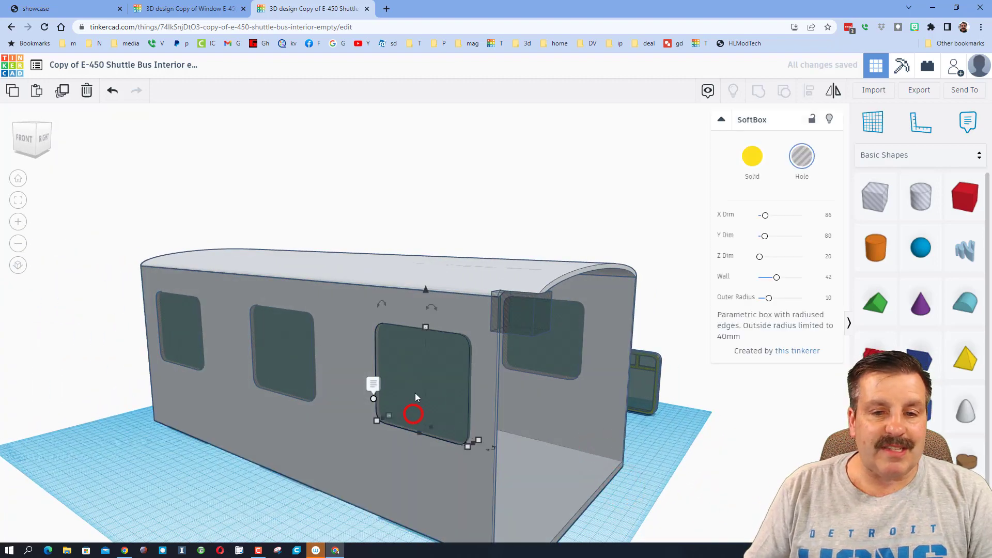
pyautogui.press('Escape')
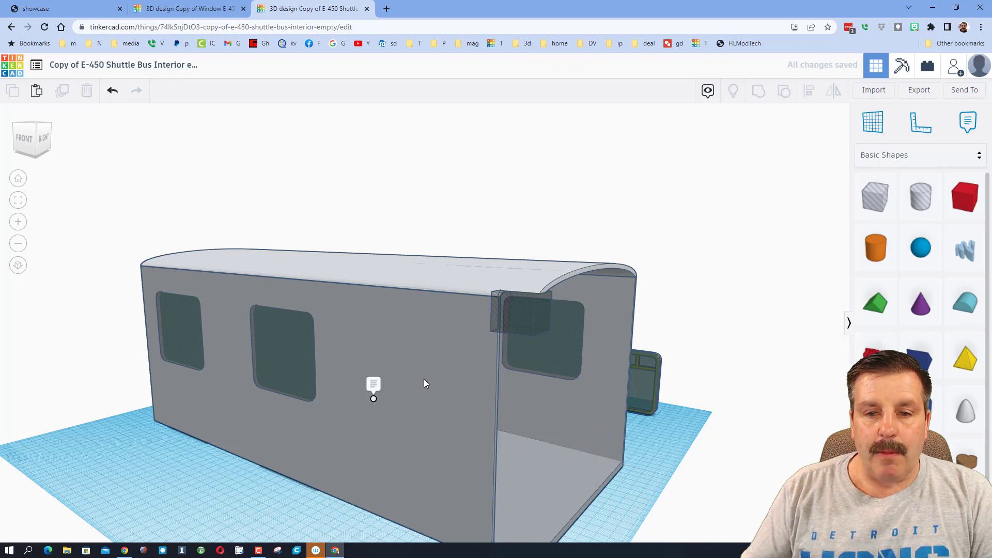
pyautogui.moveTo(429, 377); pyautogui.dragTo(326, 369, button='right')
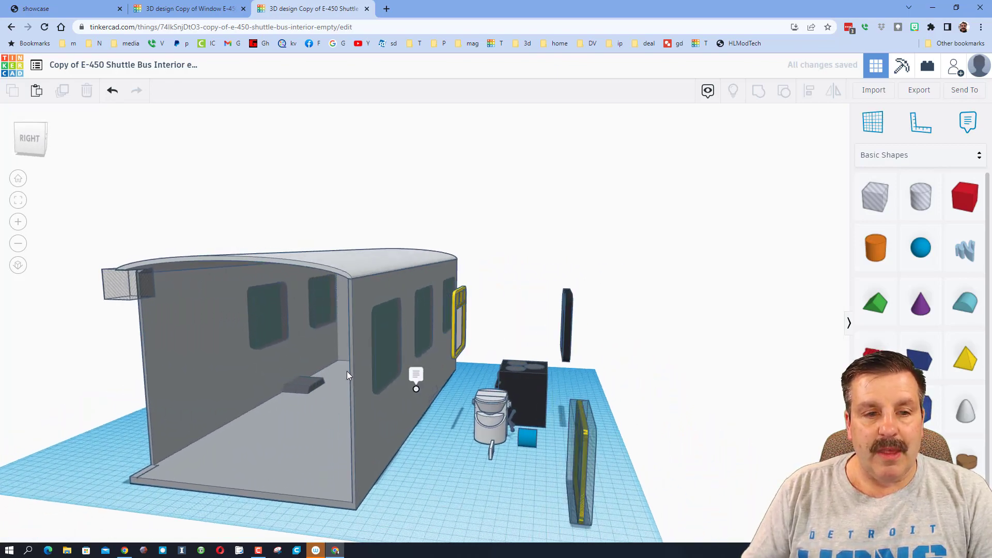
pyautogui.moveTo(347, 376); pyautogui.dragTo(363, 366, button='right')
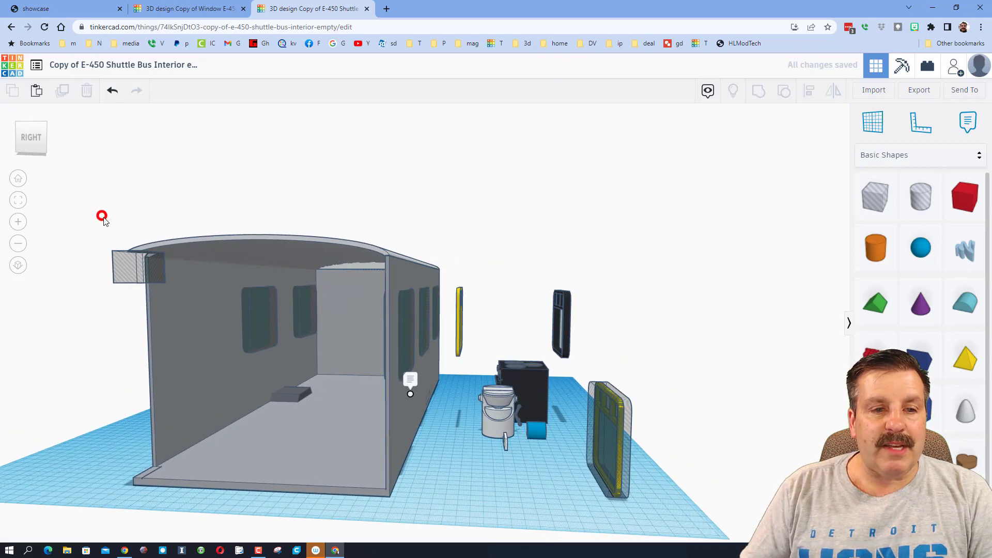
pyautogui.moveTo(102, 217); pyautogui.dragTo(439, 488)
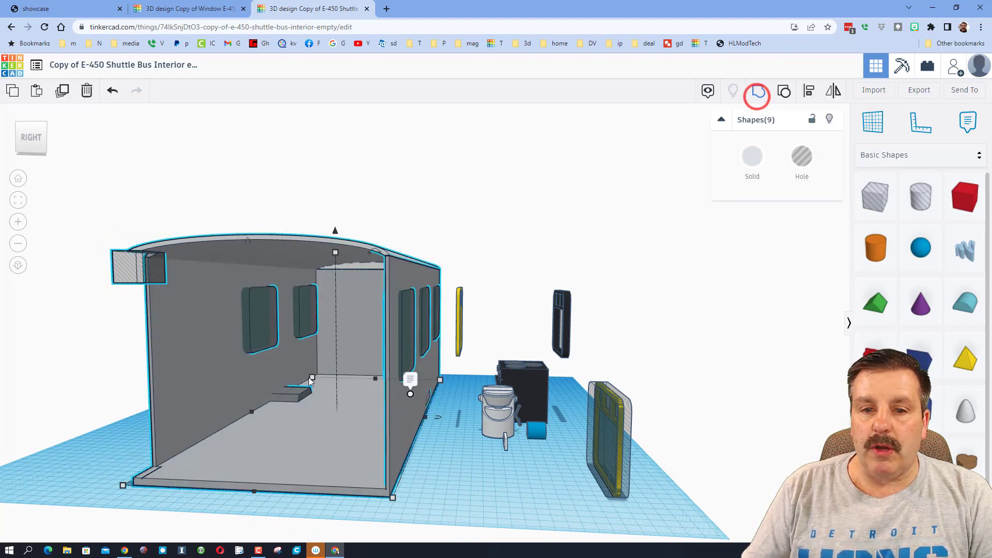
pyautogui.click(758, 98)
# Step: Set the grouped bus to Multicolor to keep its part colours, and select the yellow window frame
pyautogui.moveTo(300, 398); pyautogui.dragTo(311, 425, button='right')
pyautogui.click(752, 156)
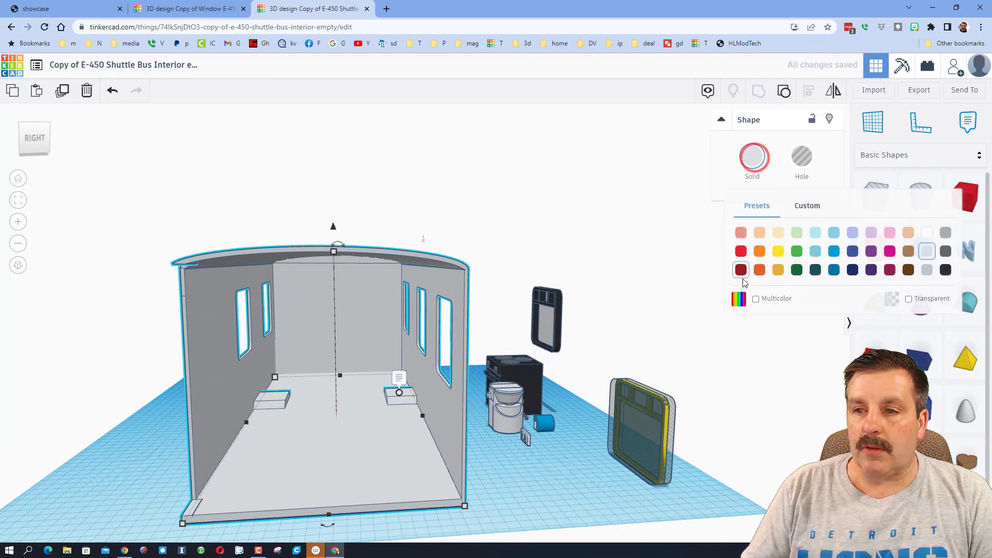
pyautogui.click(755, 299)
pyautogui.moveTo(497, 442); pyautogui.dragTo(354, 334, button='right')
pyautogui.click(462, 305)
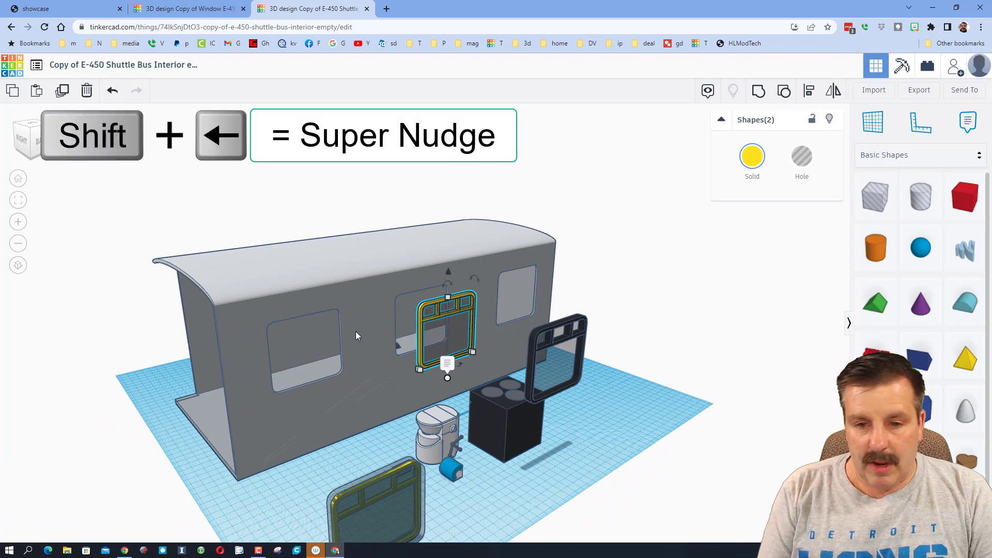
# Step: Nudge the yellow window frame left, right and up into the left opening, then go to the showcase tab
pyautogui.hotkey('shift', 'Left')
pyautogui.hotkey('shift', 'Left')
pyautogui.hotkey('shift', 'Left')
pyautogui.hotkey('shift', 'Left')
pyautogui.hotkey('shift', 'Left')
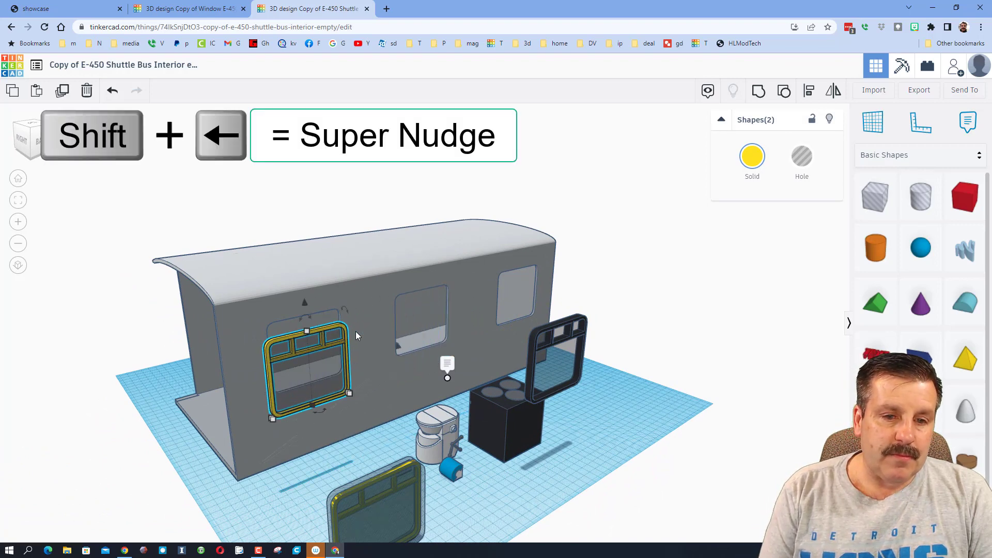
pyautogui.hotkey('shift', 'Left')
pyautogui.hotkey('shift', 'Left')
pyautogui.hotkey('shift', 'Left')
pyautogui.hotkey('shift', 'Left')
pyautogui.hotkey('shift', 'Left')
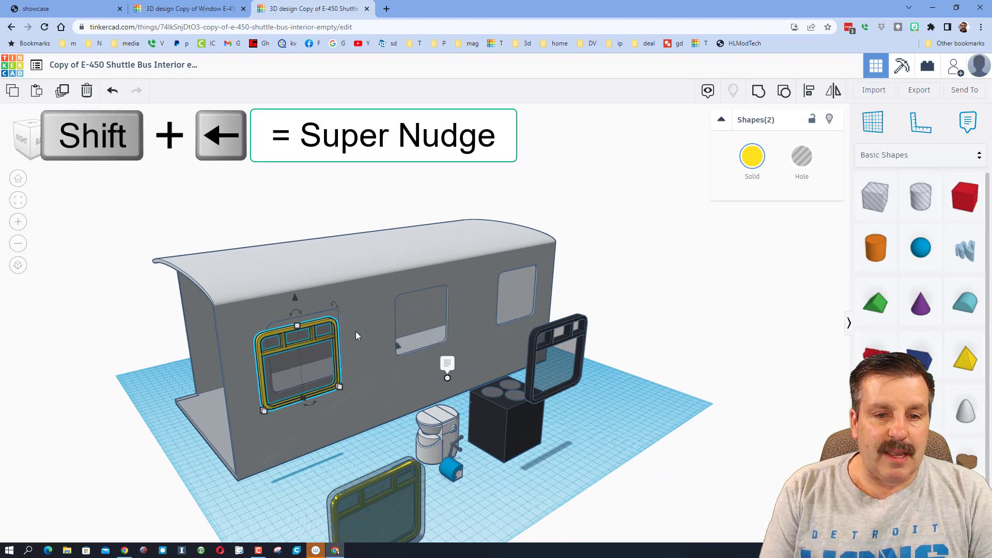
pyautogui.press('Right')
pyautogui.press('Right')
pyautogui.press('Right')
pyautogui.press('Right')
pyautogui.press('Right')
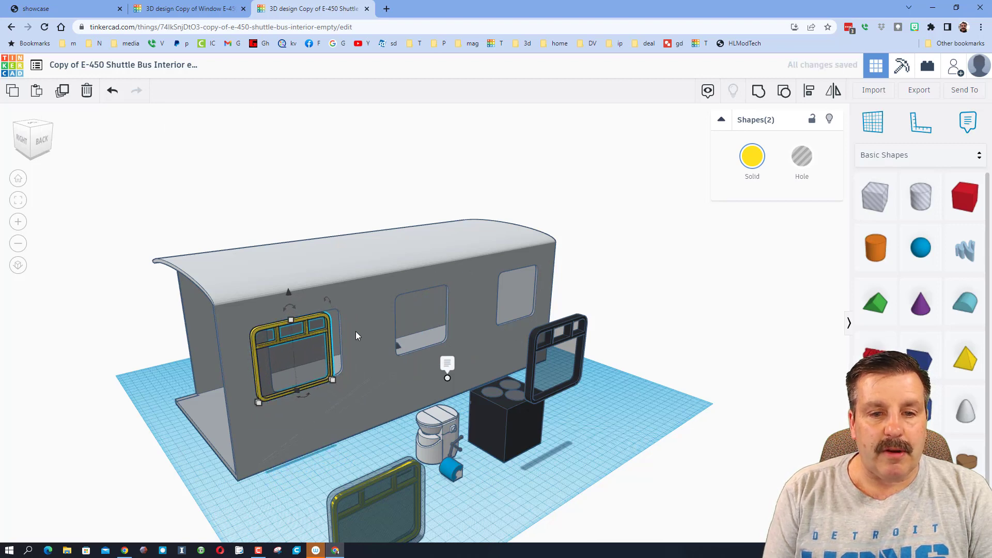
pyautogui.hotkey('ctrl', 'Up')
pyautogui.hotkey('ctrl', 'Up')
pyautogui.hotkey('ctrl', 'Up')
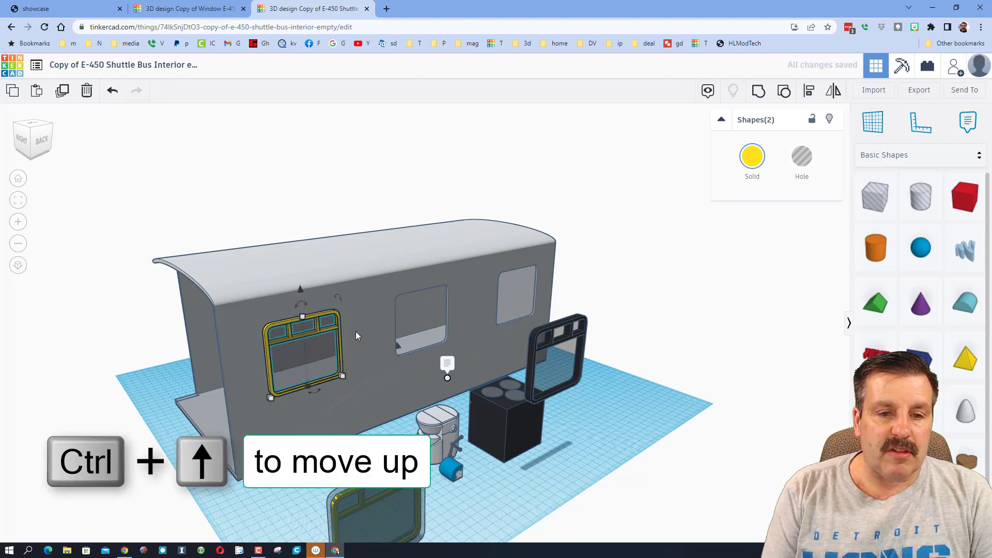
pyautogui.press('Right')
pyautogui.press('Right')
pyautogui.press('Right')
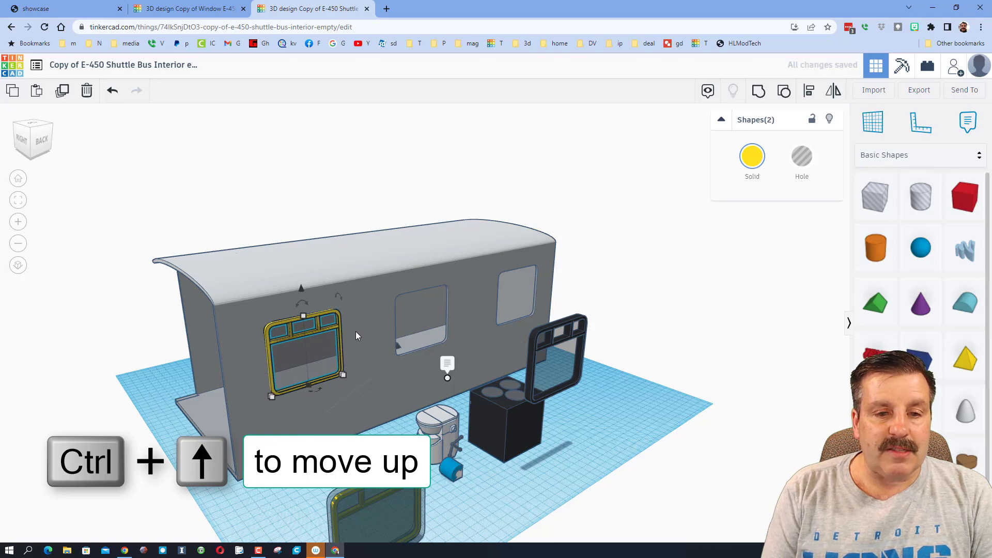
pyautogui.moveTo(292, 339); pyautogui.dragTo(261, 332, button='right')
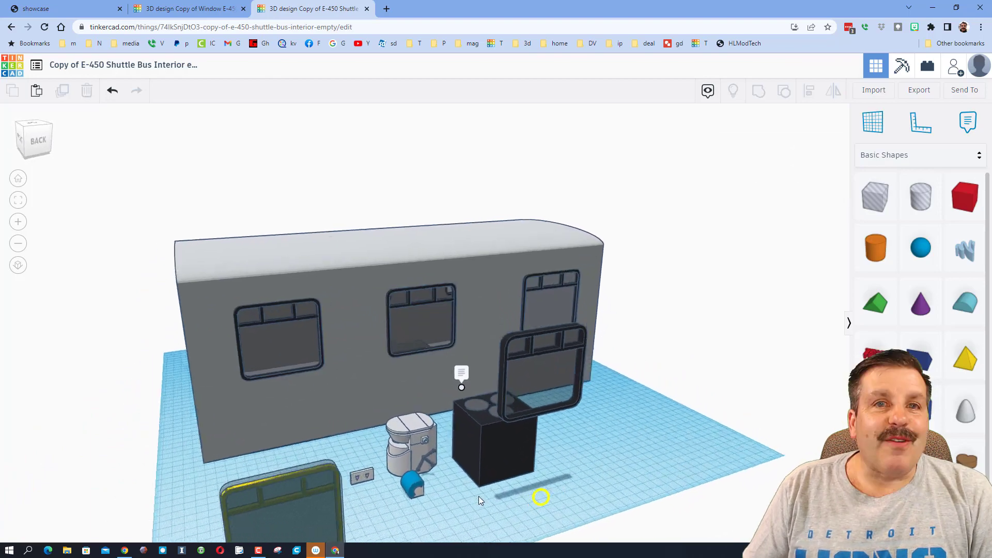
pyautogui.moveTo(478, 496); pyautogui.dragTo(537, 483, button='right')
pyautogui.hotkey('ctrl', '1')
# Step: Open the Mini Fridge design from the designer's profile and give it an Awesome reaction
pyautogui.click(265, 325)
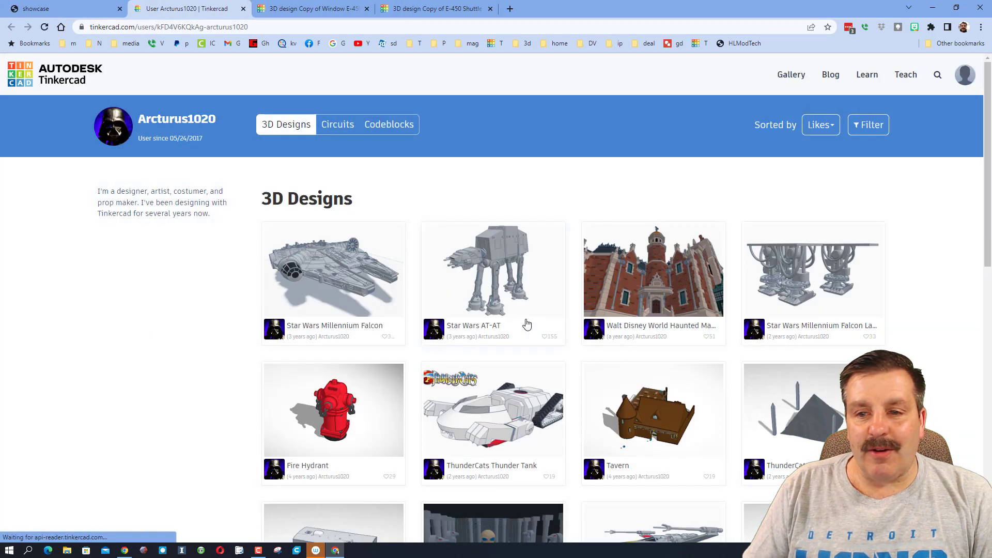
pyautogui.scroll(-4, 545, 326)
pyautogui.scroll(-2, 557, 324)
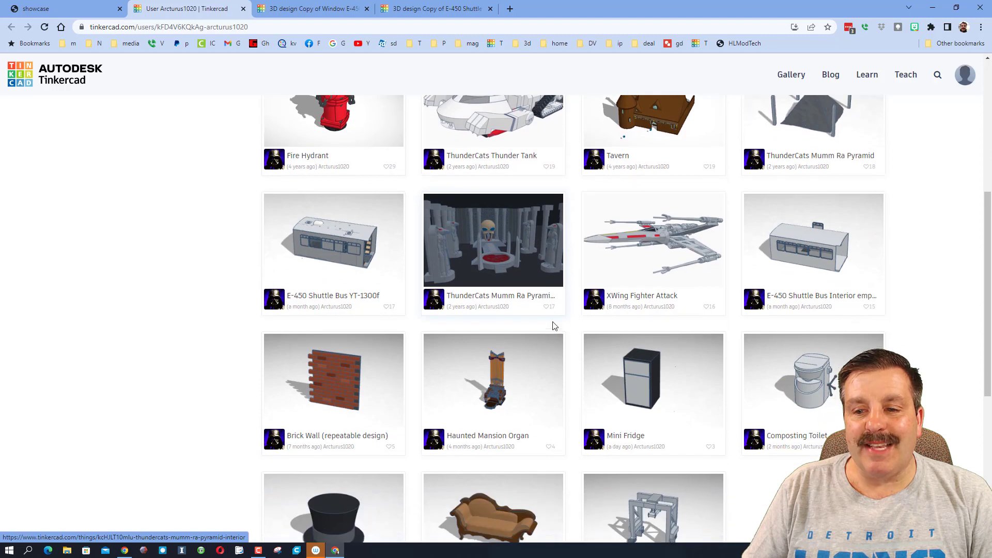
pyautogui.click(635, 392)
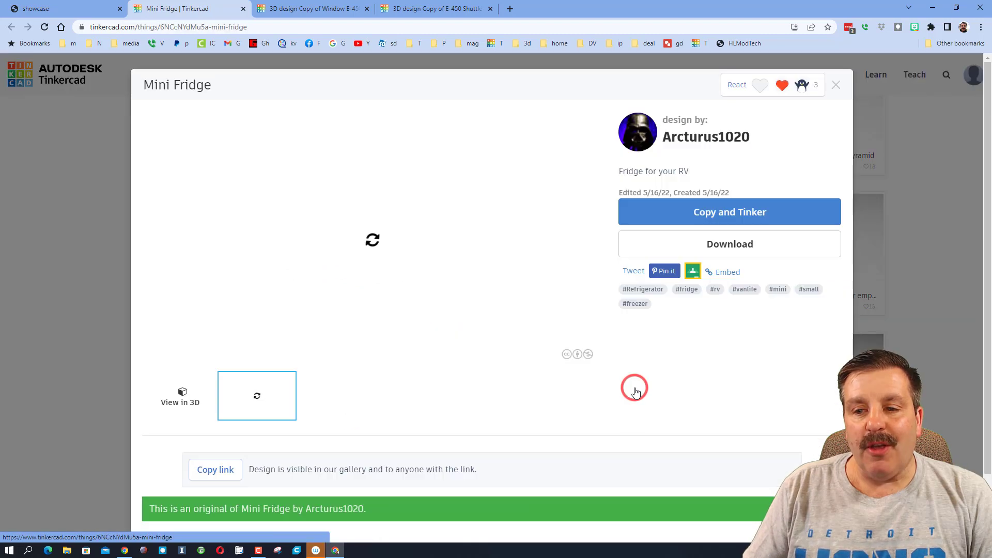
pyautogui.click(766, 84)
pyautogui.click(768, 137)
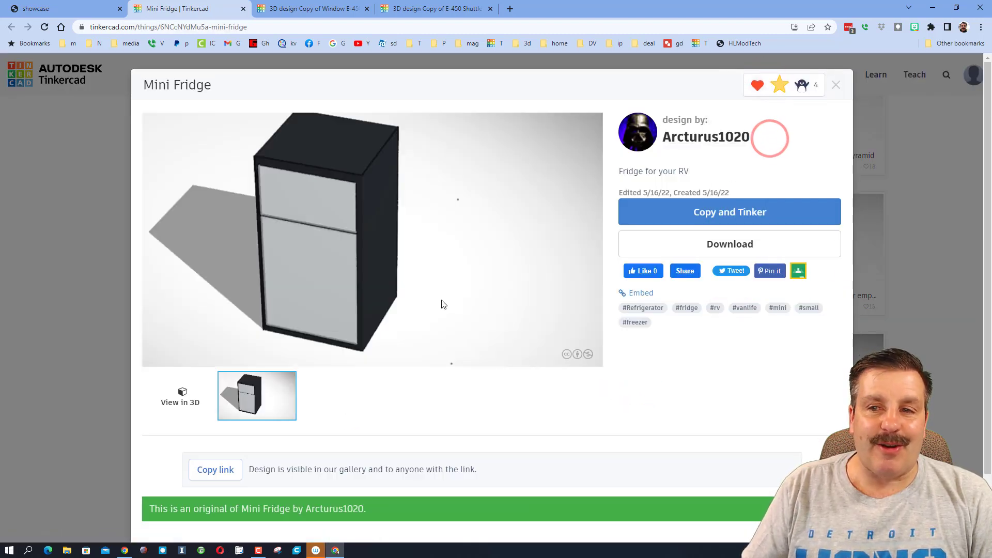
# Step: Copy and Tinker the Mini Fridge and select all of its parts
pyautogui.click(715, 213)
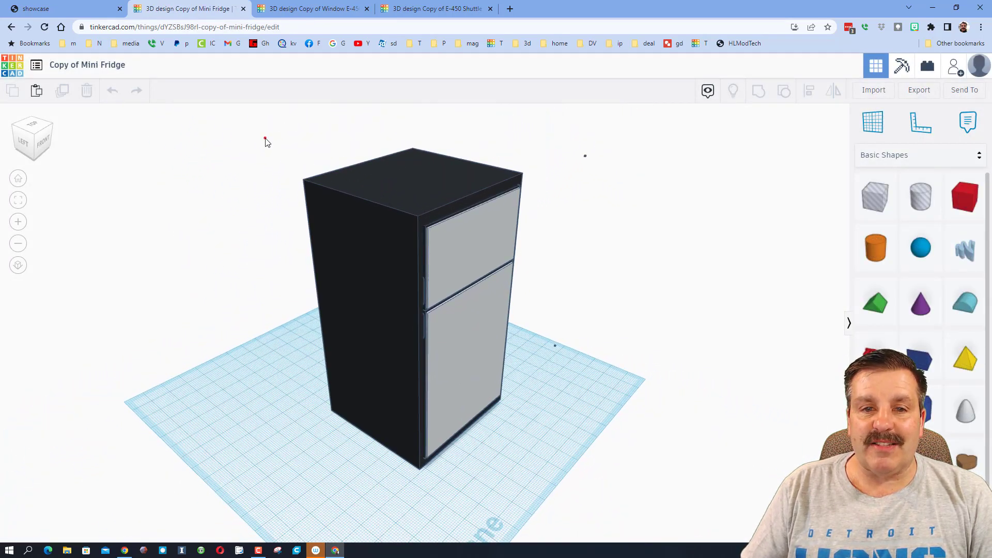
pyautogui.moveTo(265, 138); pyautogui.dragTo(544, 508)
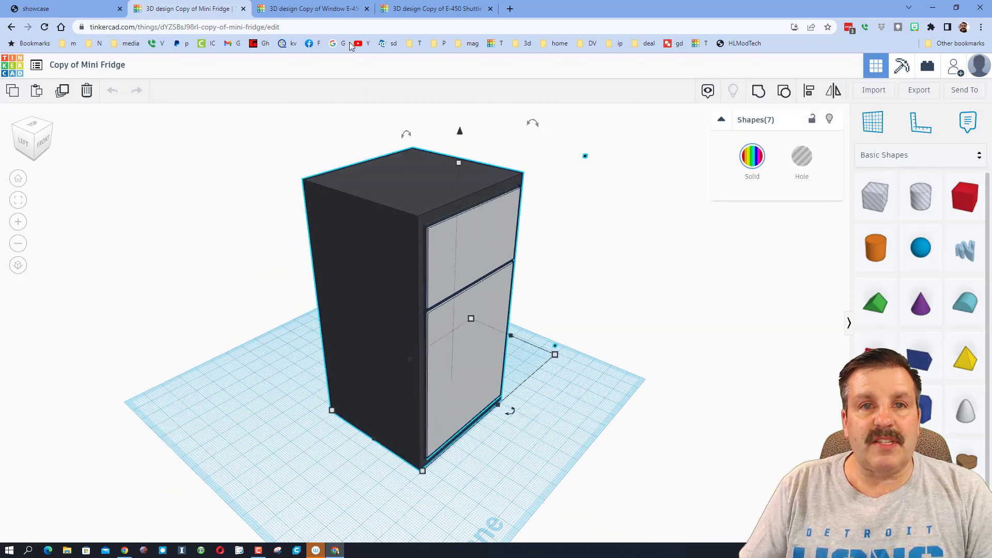
pyautogui.click(353, 12)
# Step: Paste the copied Mini Fridge into the shuttle bus design
pyautogui.click(435, 12)
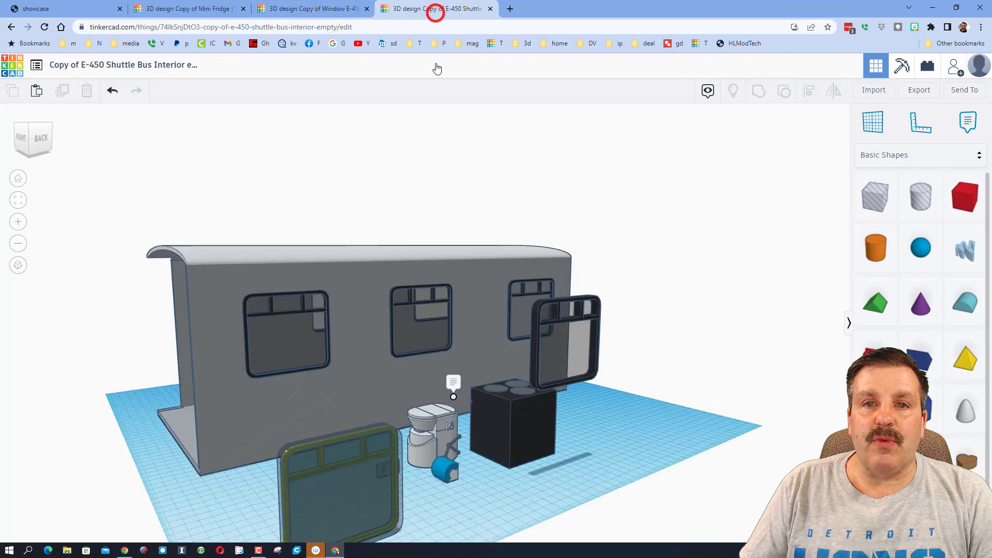
pyautogui.moveTo(529, 488); pyautogui.dragTo(542, 491, button='right')
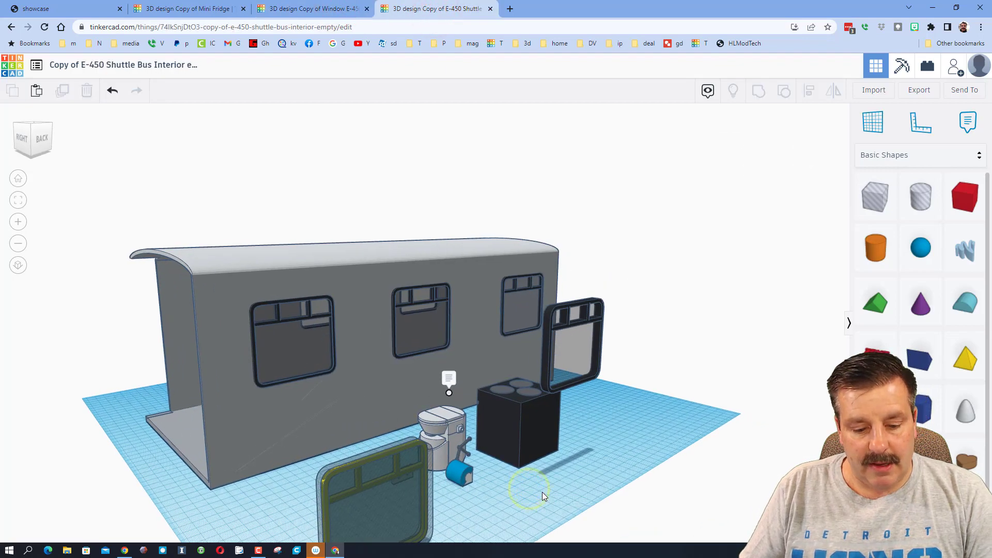
pyautogui.hotkey('ctrl', 'v')
pyautogui.moveTo(292, 448); pyautogui.dragTo(519, 442, button='right')
pyautogui.scroll(2, 372, 421)
pyautogui.scroll(3, 372, 421)
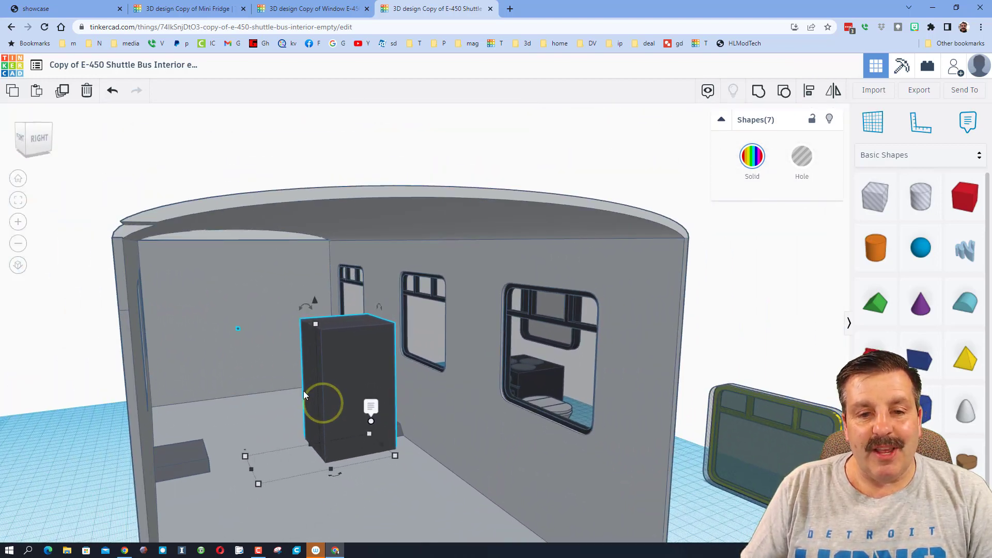
# Step: Rotate the fridge 95° to face the cabin and slide it right inside the bus
pyautogui.moveTo(336, 479); pyautogui.dragTo(377, 447)
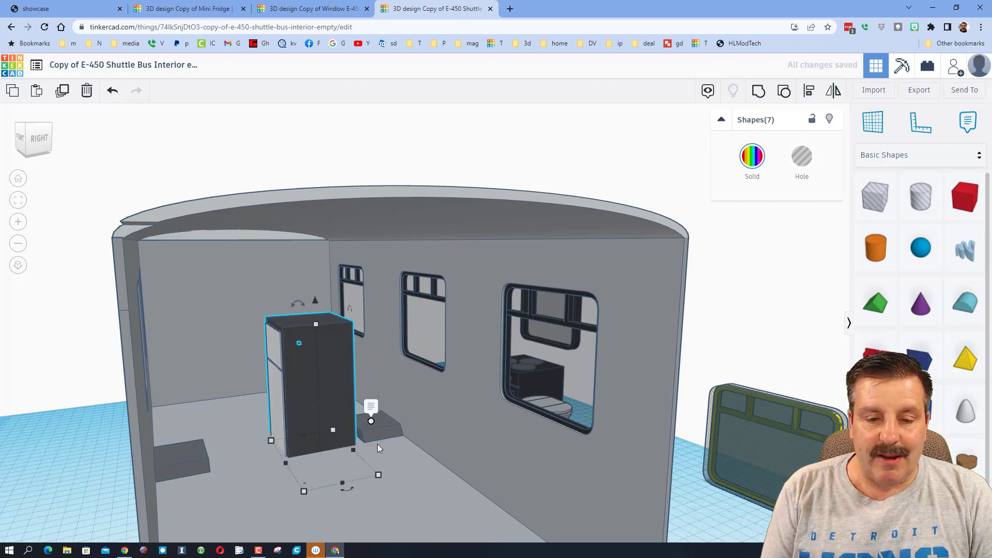
pyautogui.press('Right')
pyautogui.press('Right')
pyautogui.press('Right')
pyautogui.press('Right')
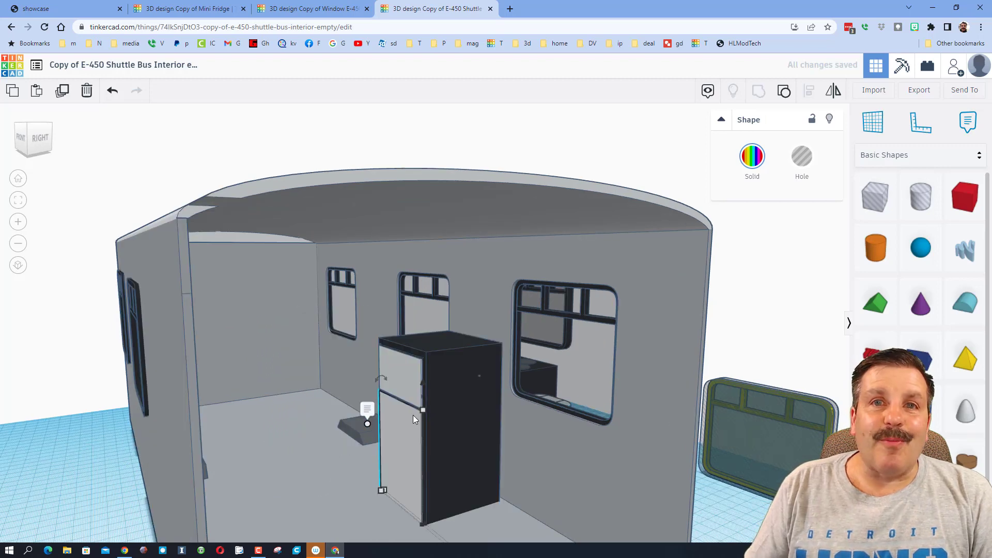
pyautogui.scroll(2, 423, 412)
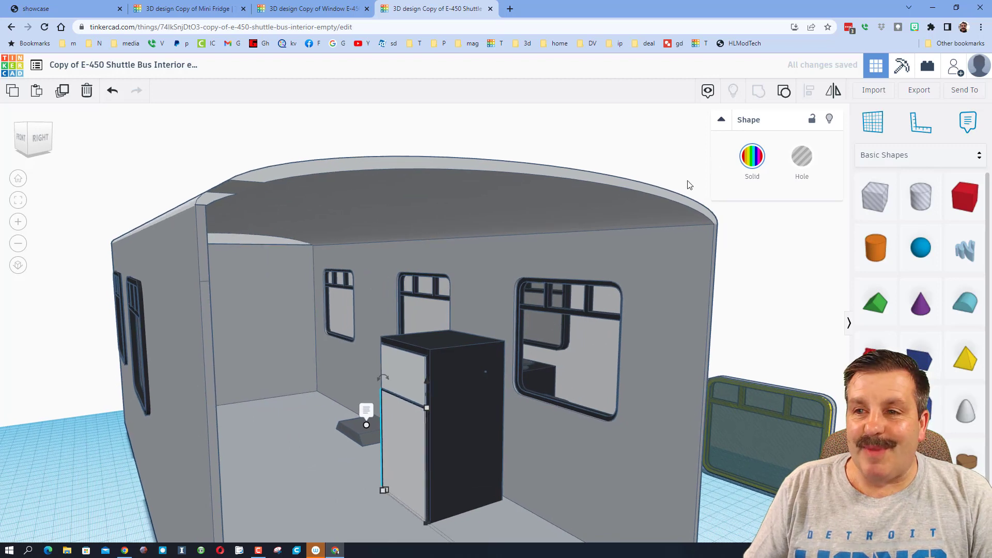
# Step: Hide the fridge's lower door, then its upper section, to expose both compartments
pyautogui.click(829, 120)
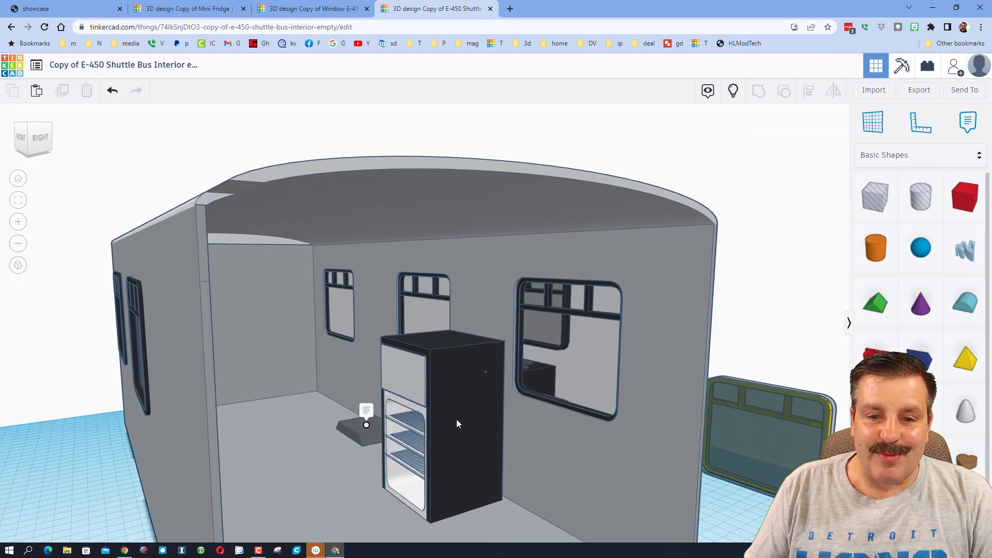
pyautogui.click(440, 444)
pyautogui.scroll(5, 423, 450)
pyautogui.click(365, 221)
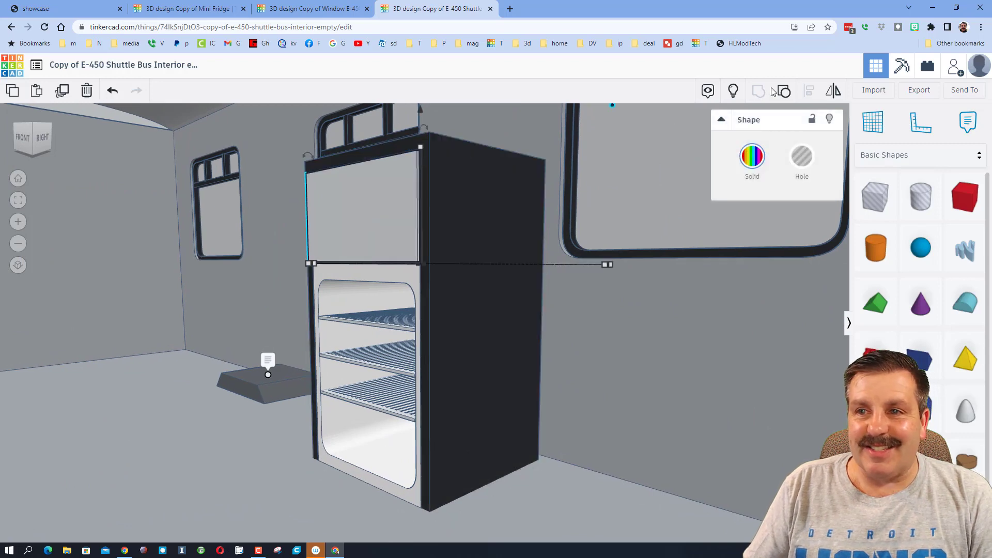
pyautogui.click(829, 121)
pyautogui.moveTo(510, 231); pyautogui.dragTo(521, 243, button='right')
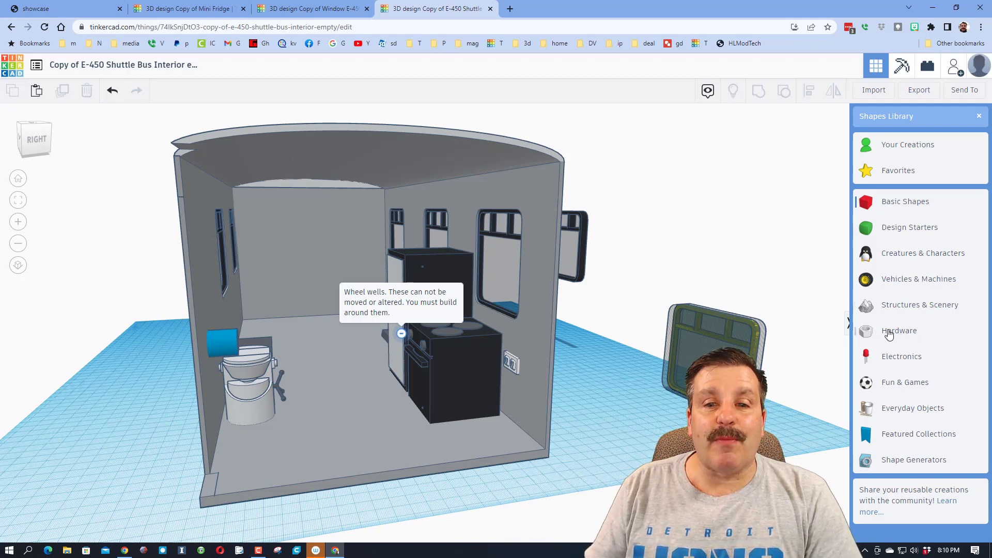
# Step: Pin a new blank note onto the stove cabinet with the Notes tool
pyautogui.click(451, 382)
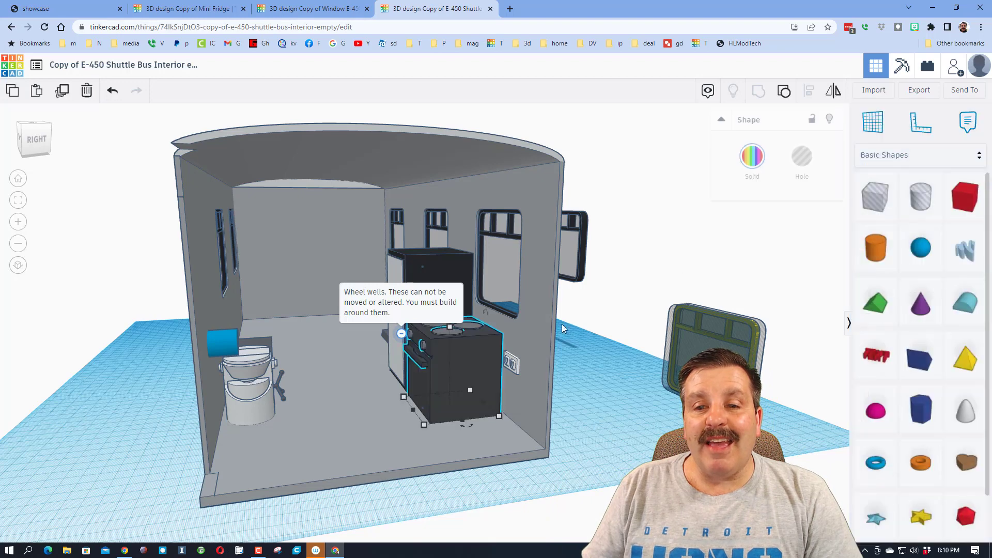
pyautogui.click(966, 131)
pyautogui.click(486, 340)
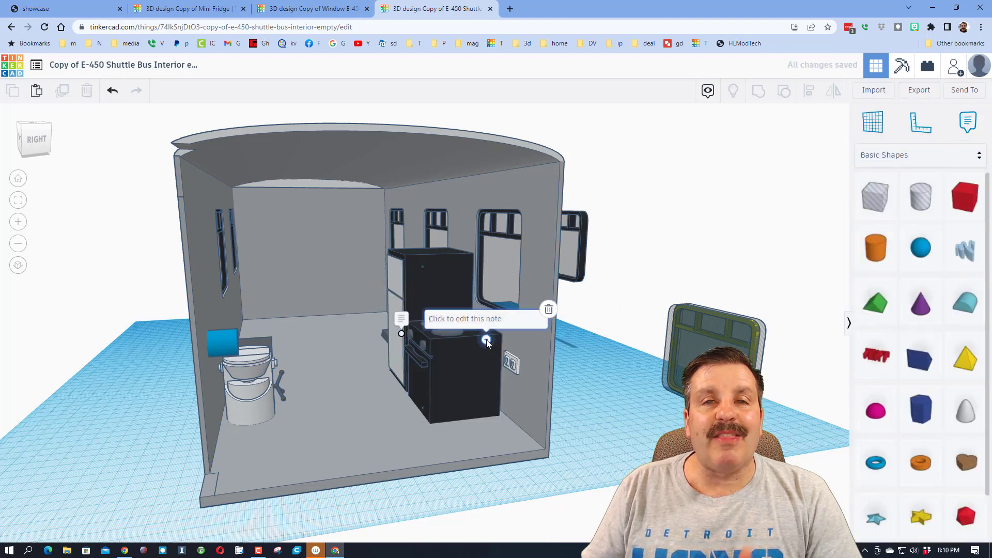
pyautogui.click(492, 352)
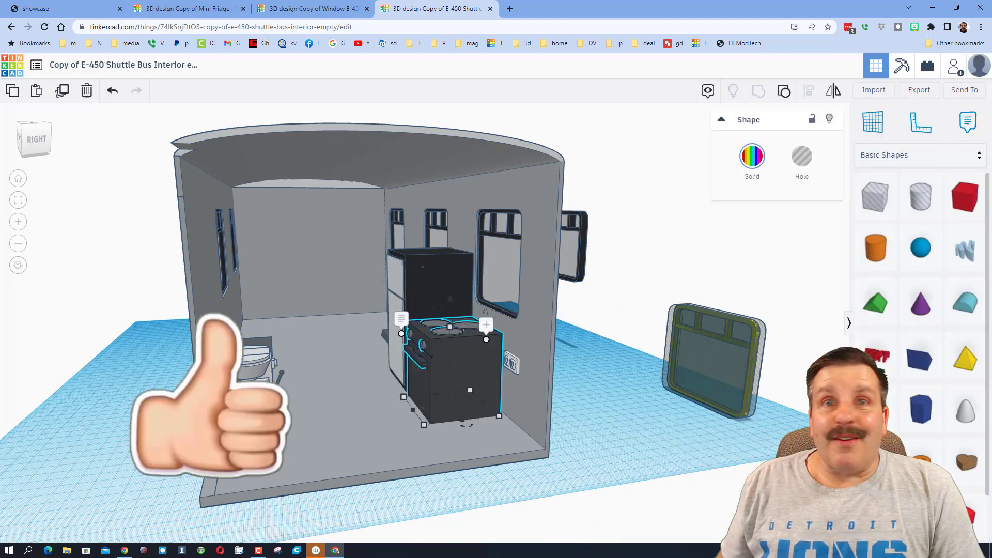